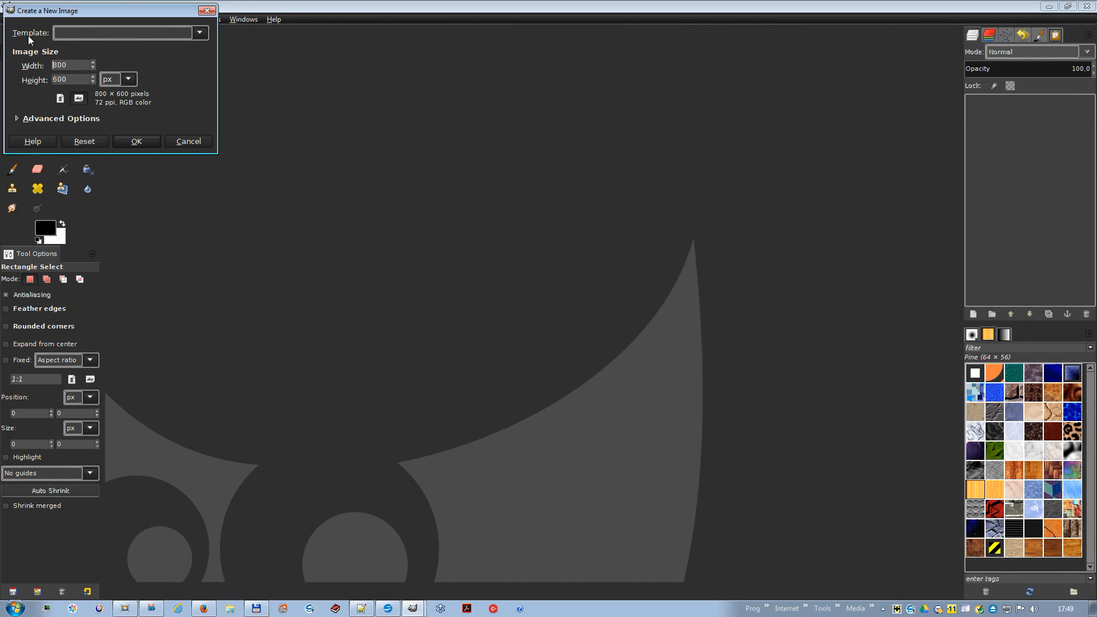
# - Choose the 800x600 template for the new image and check the available size units
pyautogui.click(200, 33)
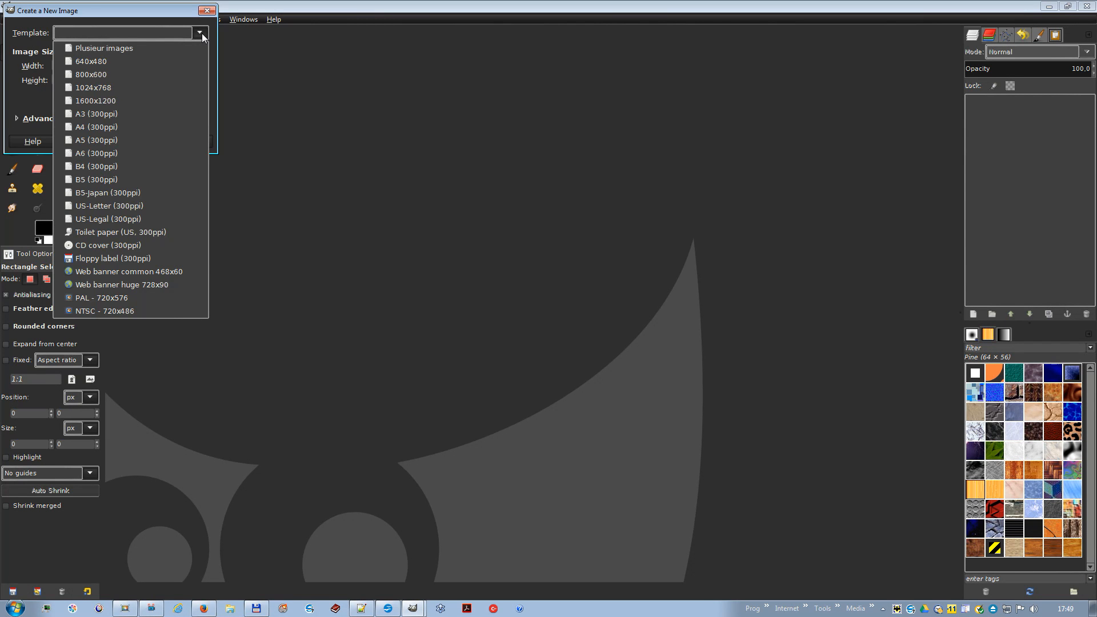
pyautogui.click(119, 74)
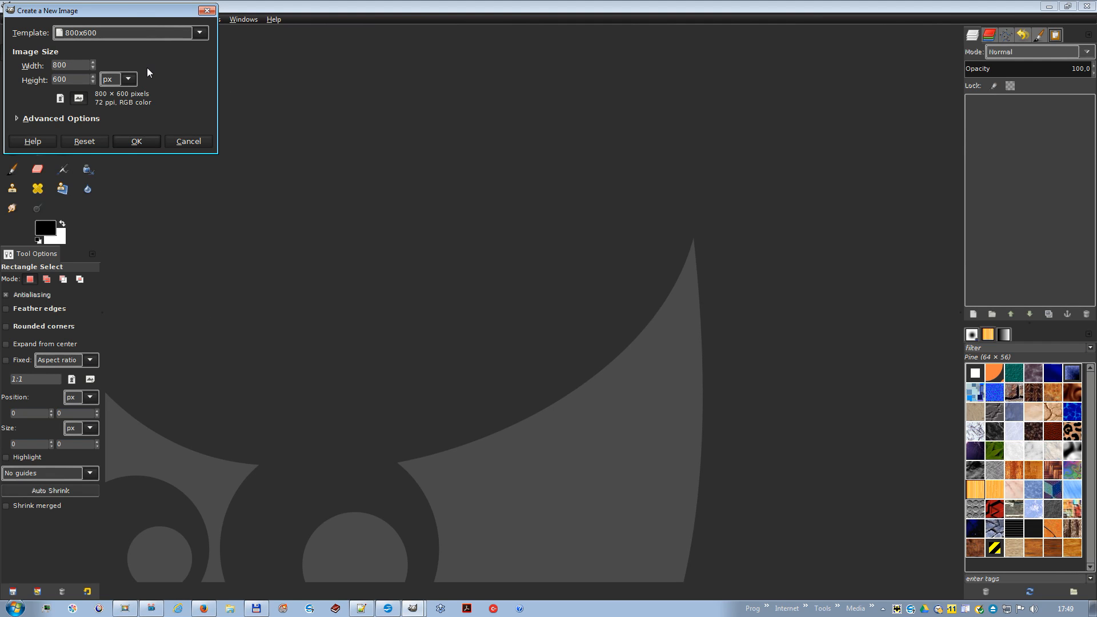
pyautogui.click(129, 78)
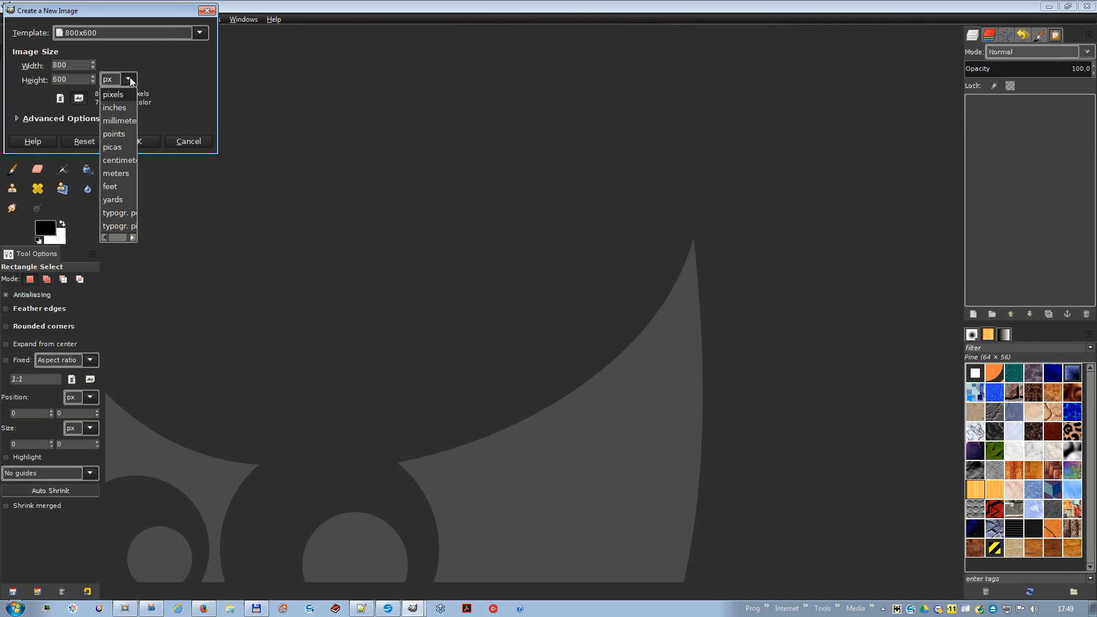
pyautogui.click(129, 77)
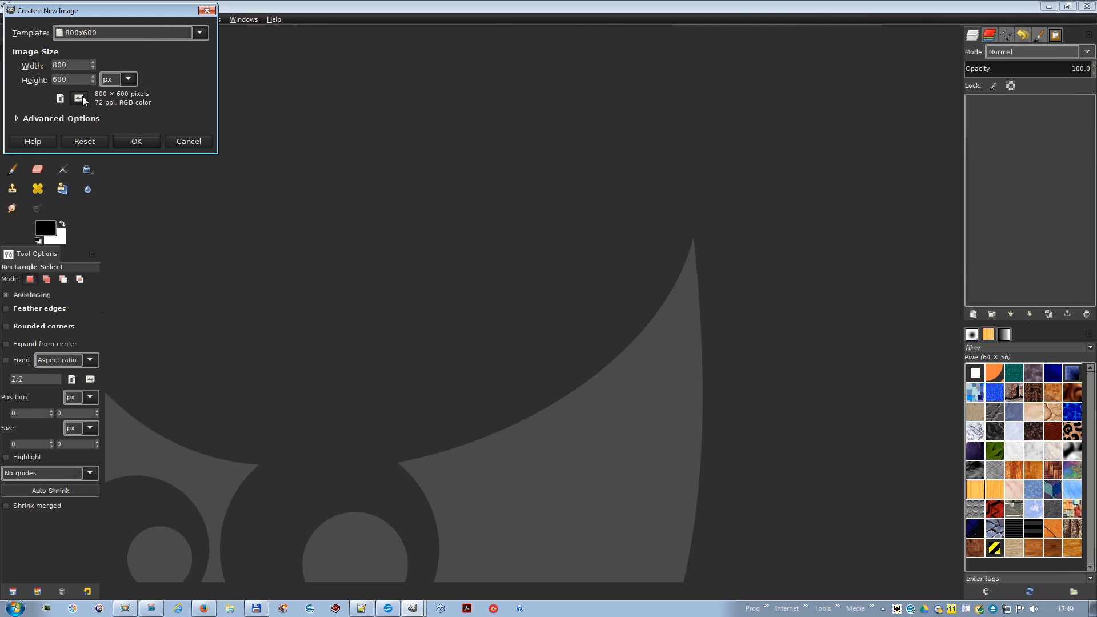
# - Expand the new image's advanced options and examine the color space and fill choices
pyautogui.click(17, 120)
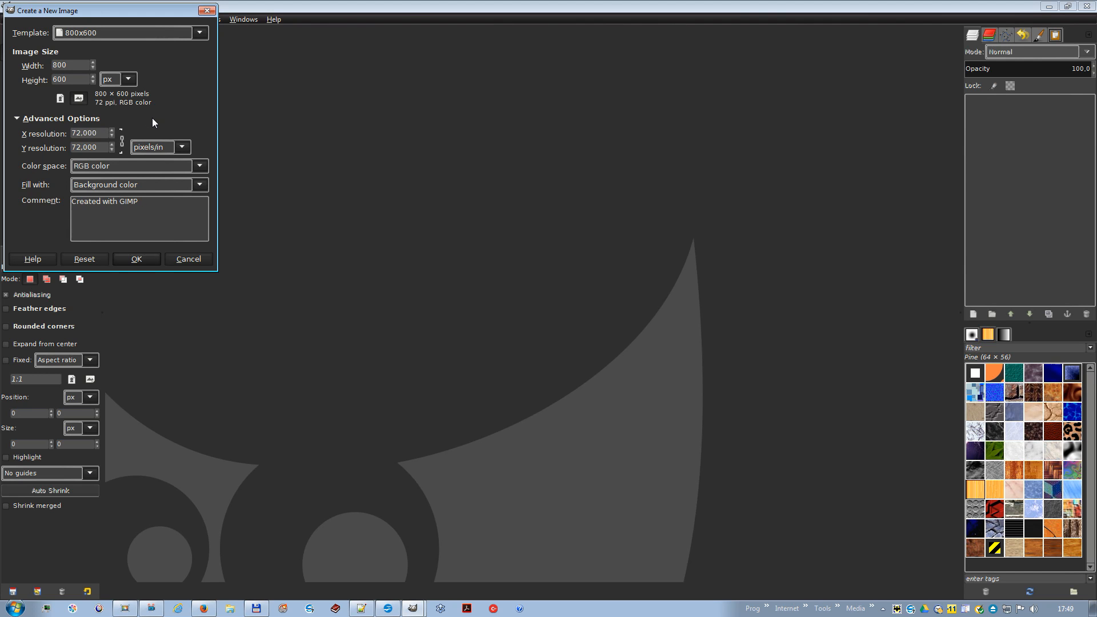
pyautogui.click(202, 166)
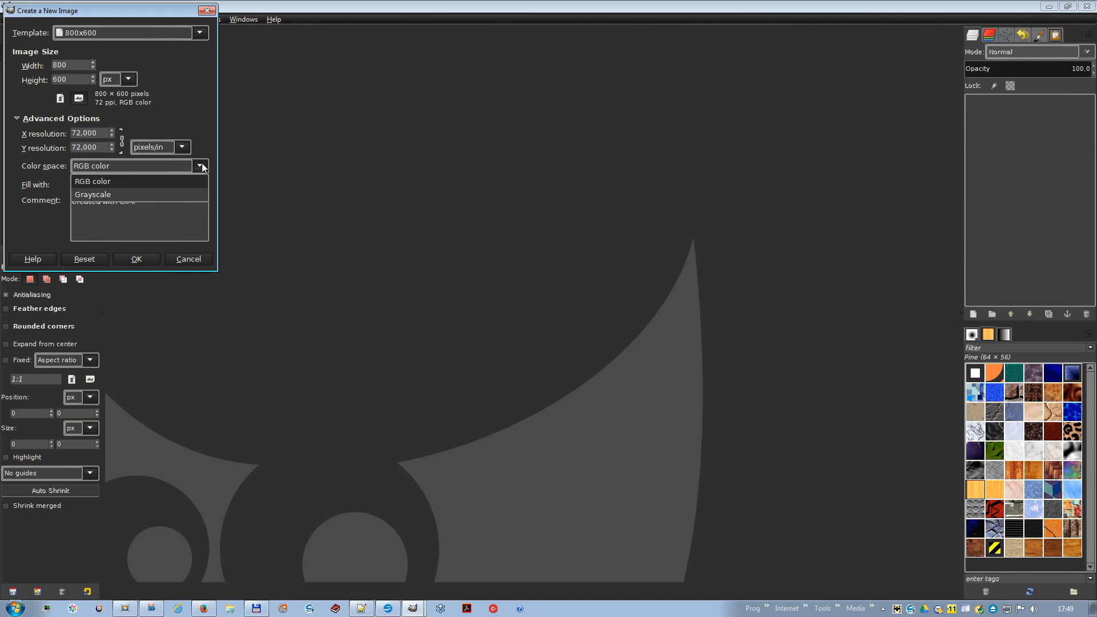
pyautogui.click(201, 163)
pyautogui.click(200, 184)
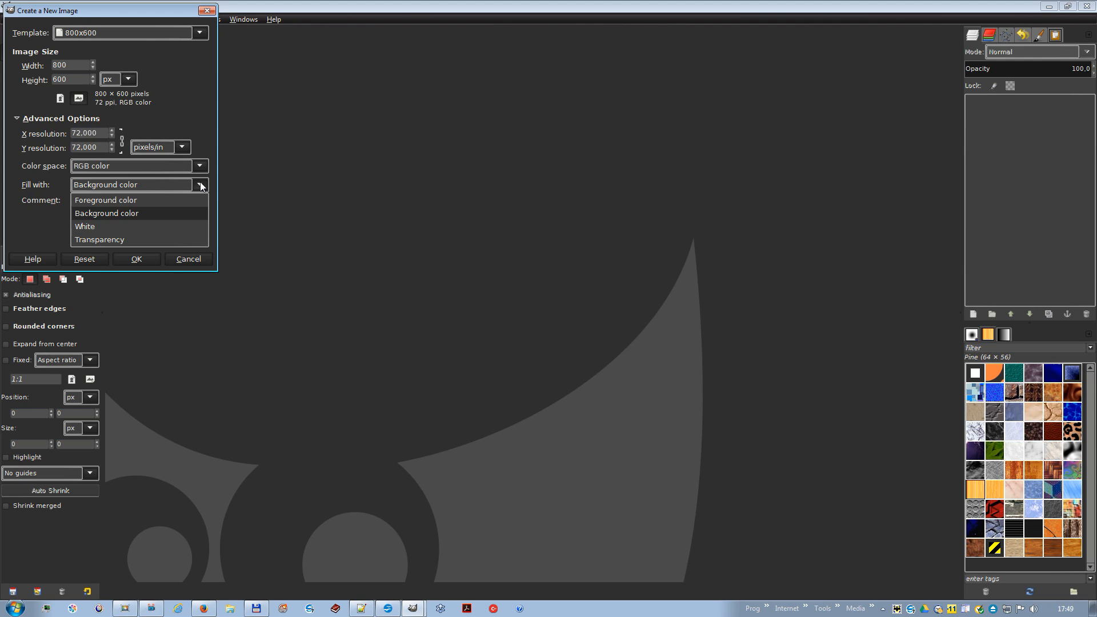
pyautogui.click(200, 183)
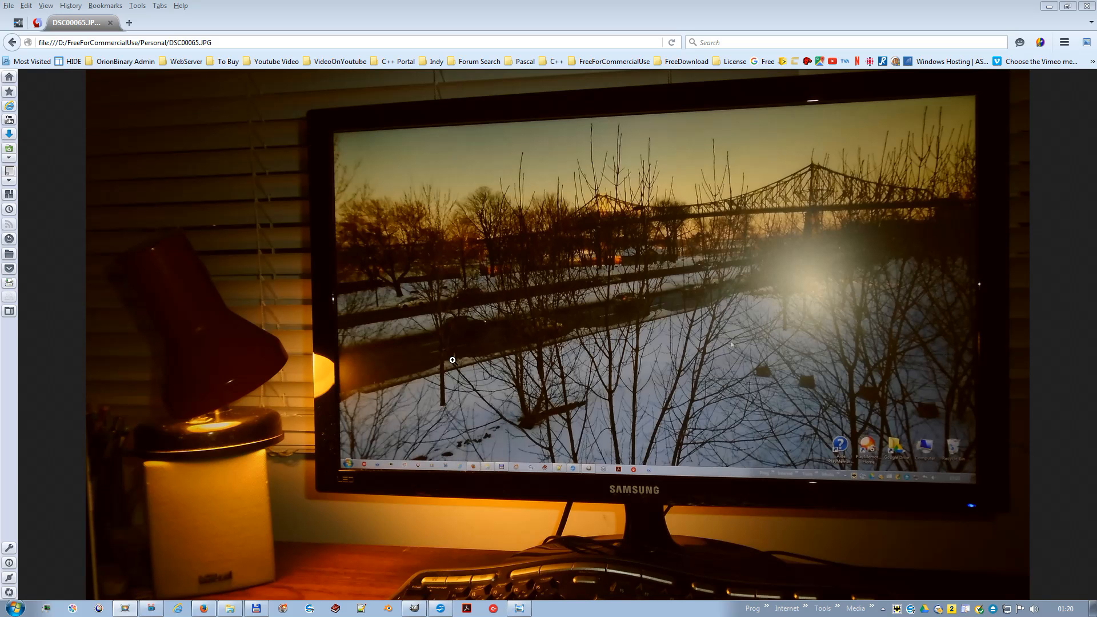
# - Copy the DSC00065.JPG photo from the browser, switch to GIMP and create a new image from the clipboard
pyautogui.rightClick(299, 282)
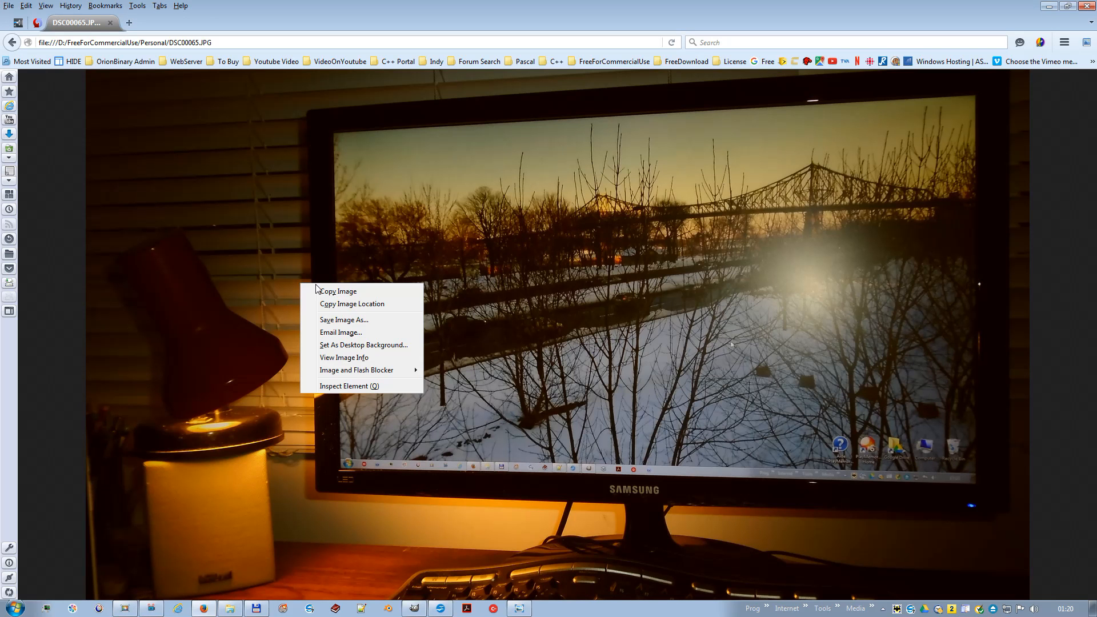
pyautogui.click(358, 296)
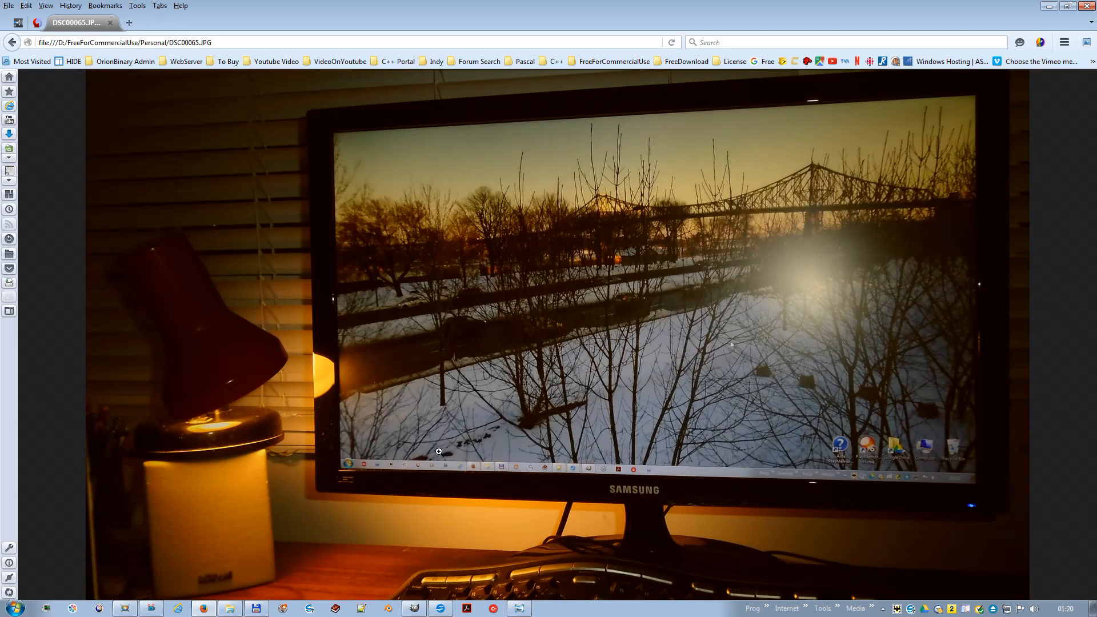
pyautogui.click(415, 610)
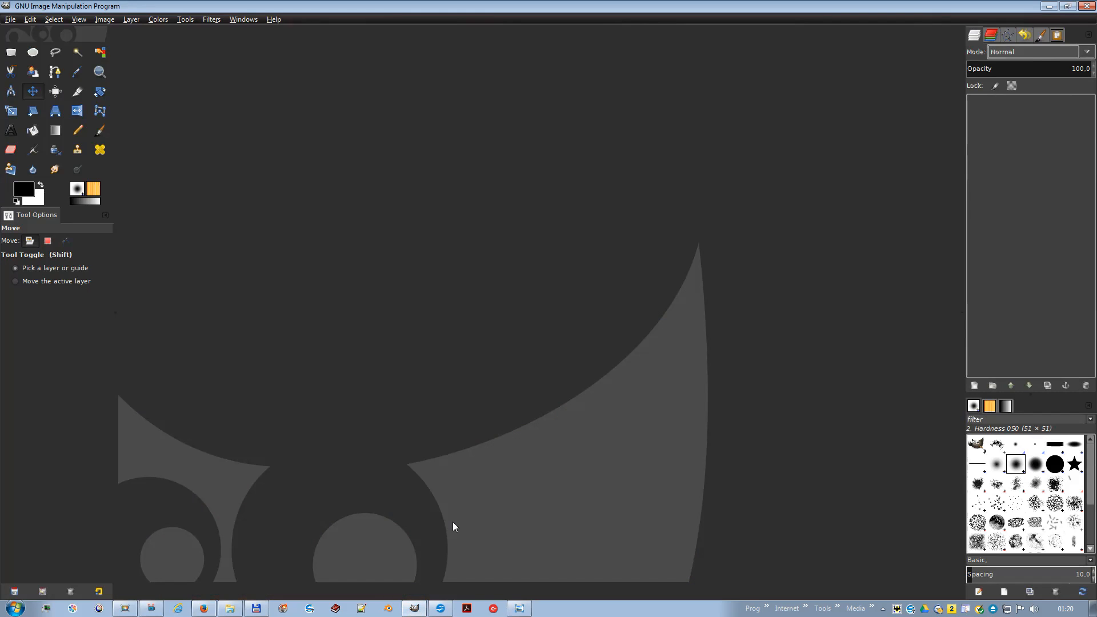
pyautogui.click(12, 20)
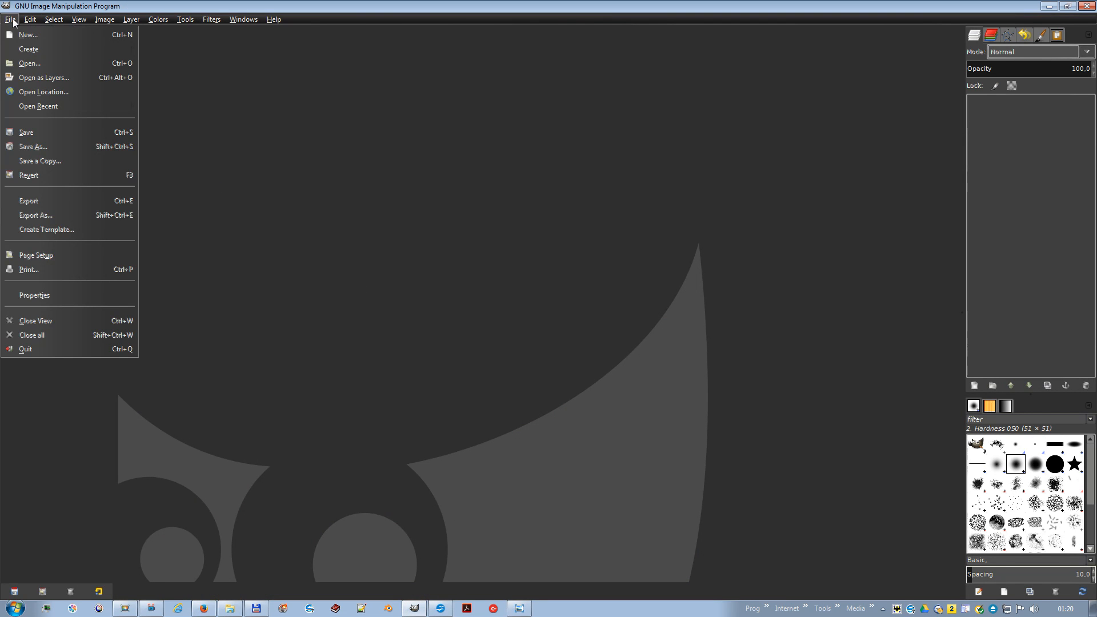
pyautogui.moveTo(32, 49)
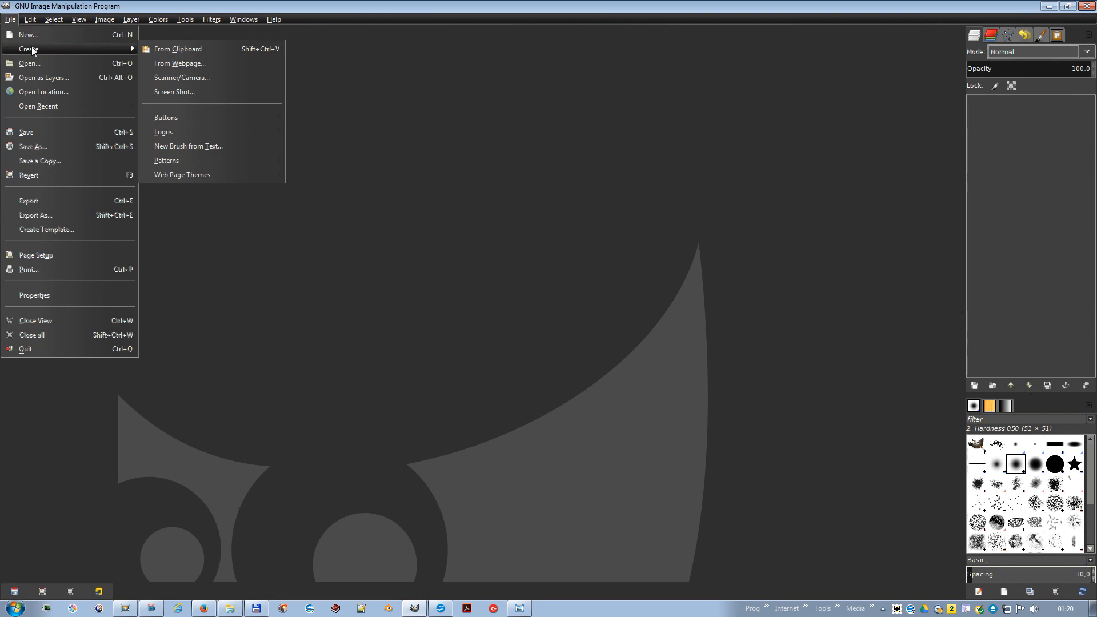
pyautogui.click(176, 48)
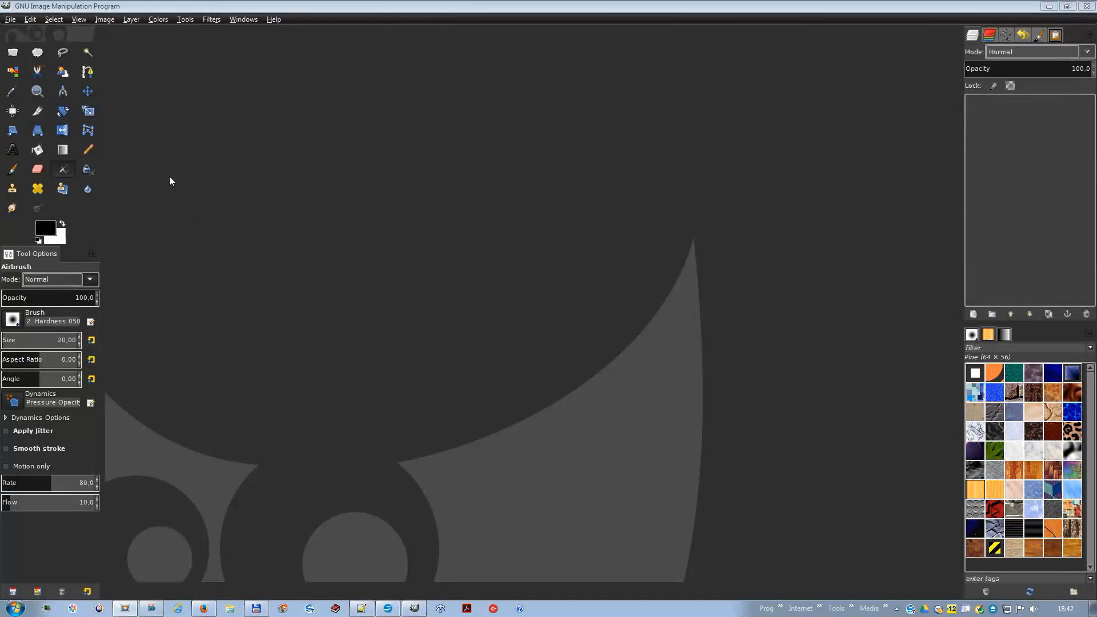
pyautogui.click(11, 19)
pyautogui.moveTo(21, 50)
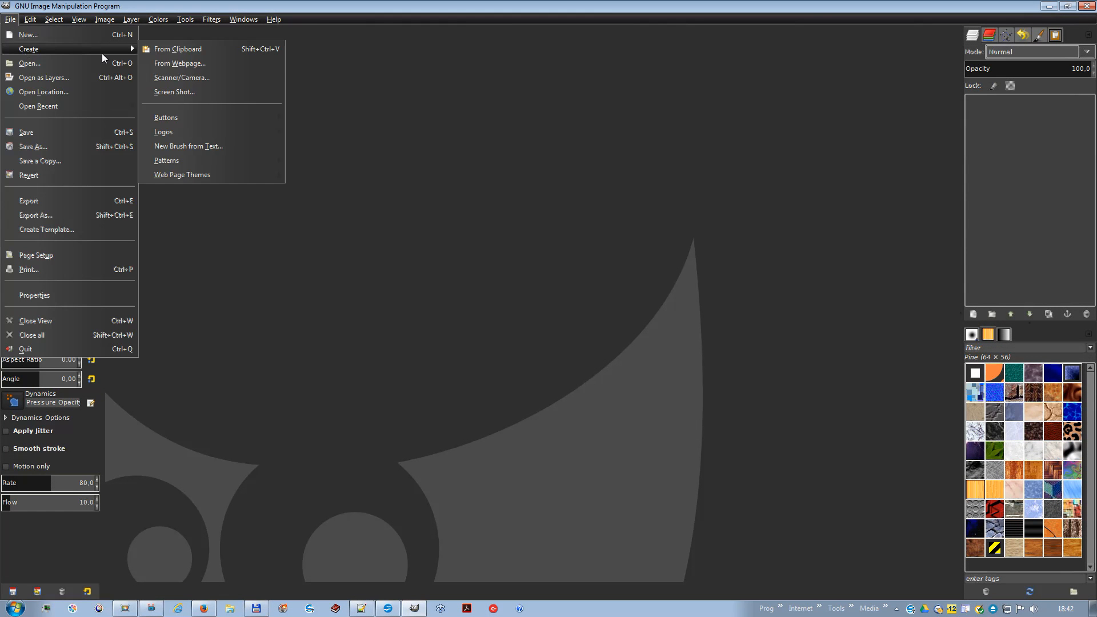
pyautogui.click(169, 62)
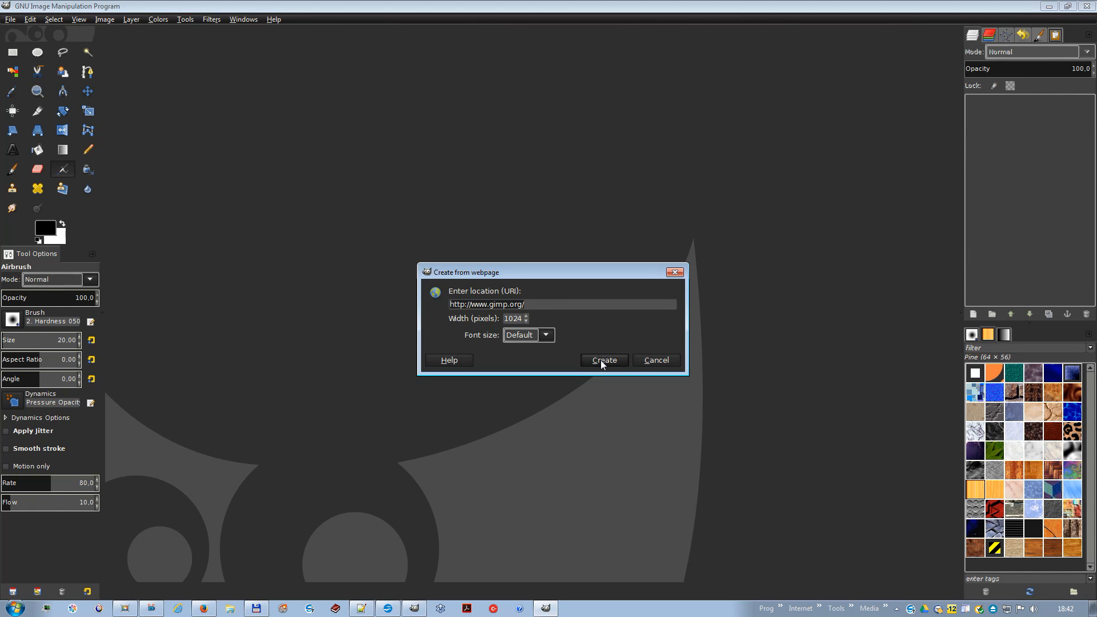
pyautogui.click(601, 360)
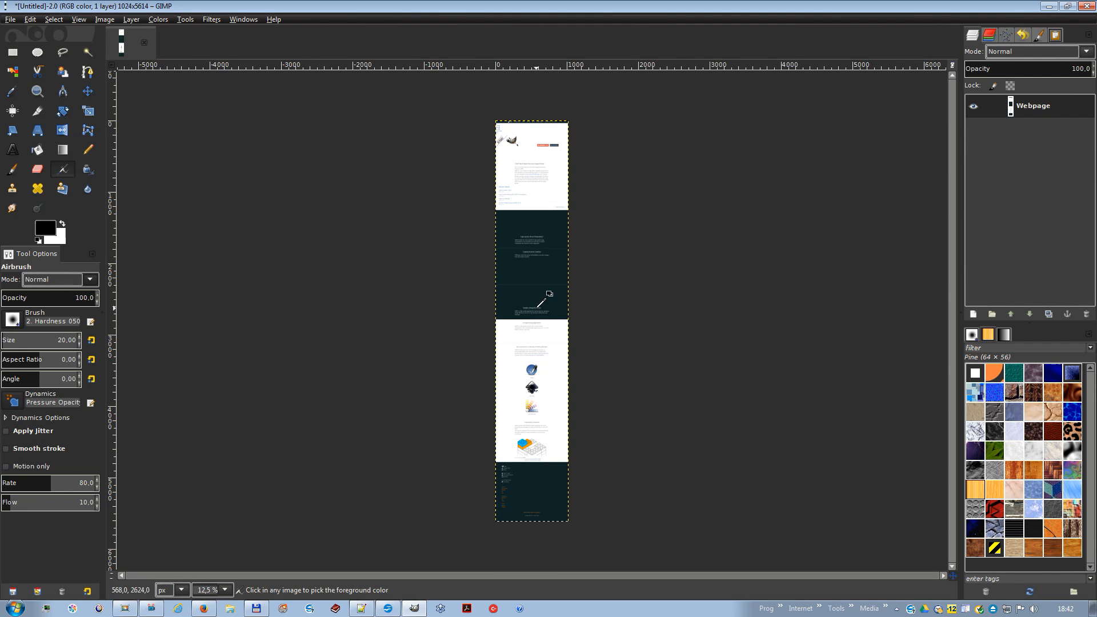
pyautogui.scroll(2, 540, 309)
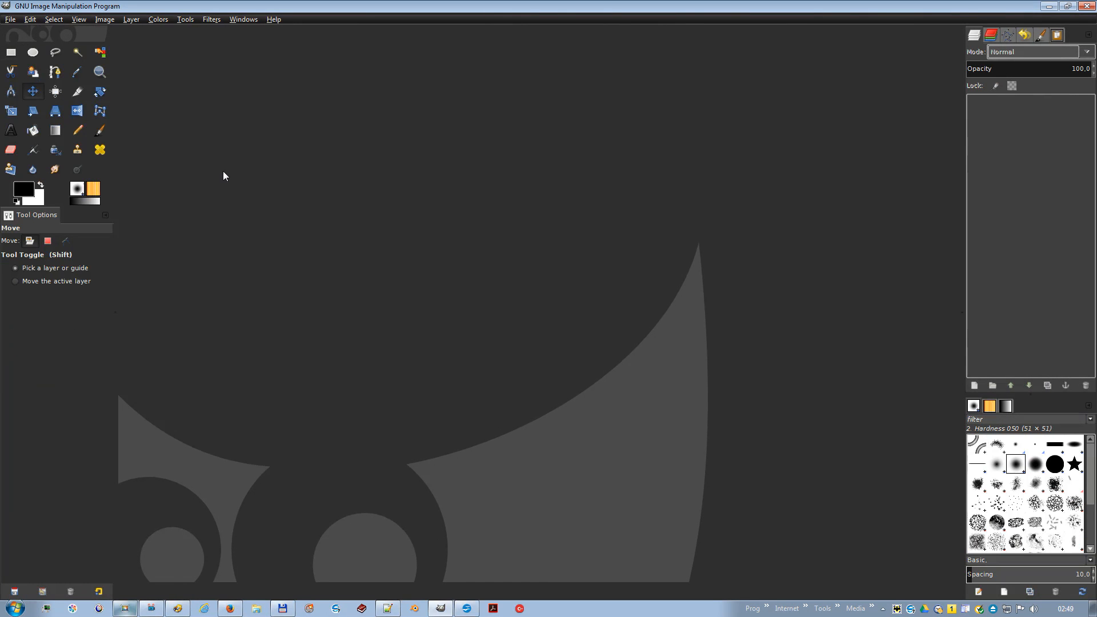
# - Capture a single-window screenshot of the Notepad++ window as a new image, with no delay, and minimize Notepad++
pyautogui.click(11, 19)
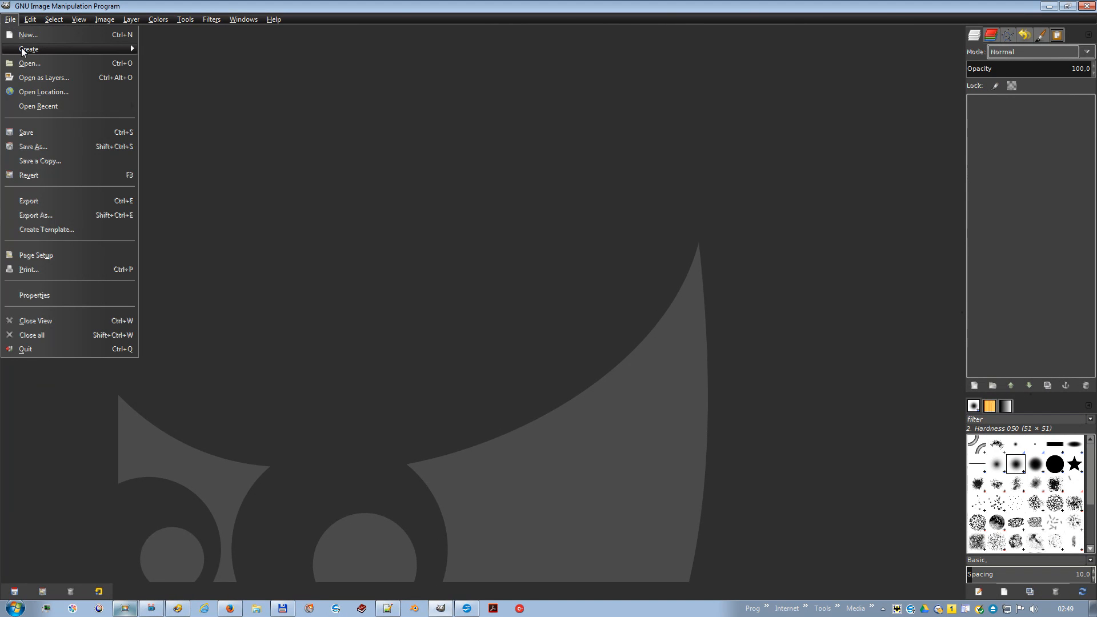
pyautogui.moveTo(21, 47)
pyautogui.click(175, 91)
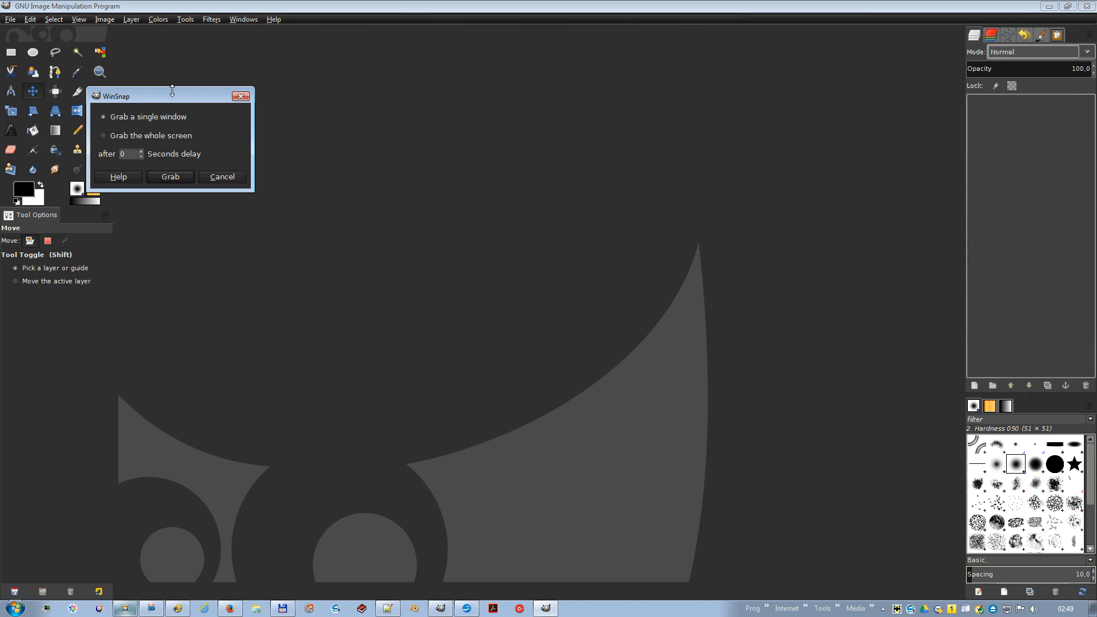
pyautogui.click(165, 176)
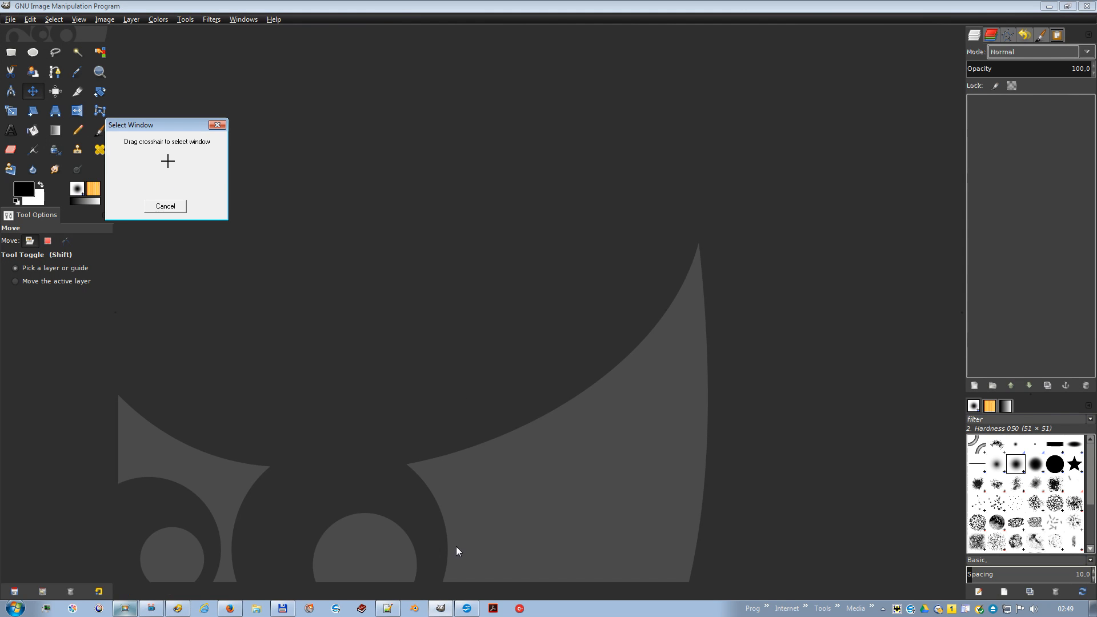
pyautogui.click(388, 608)
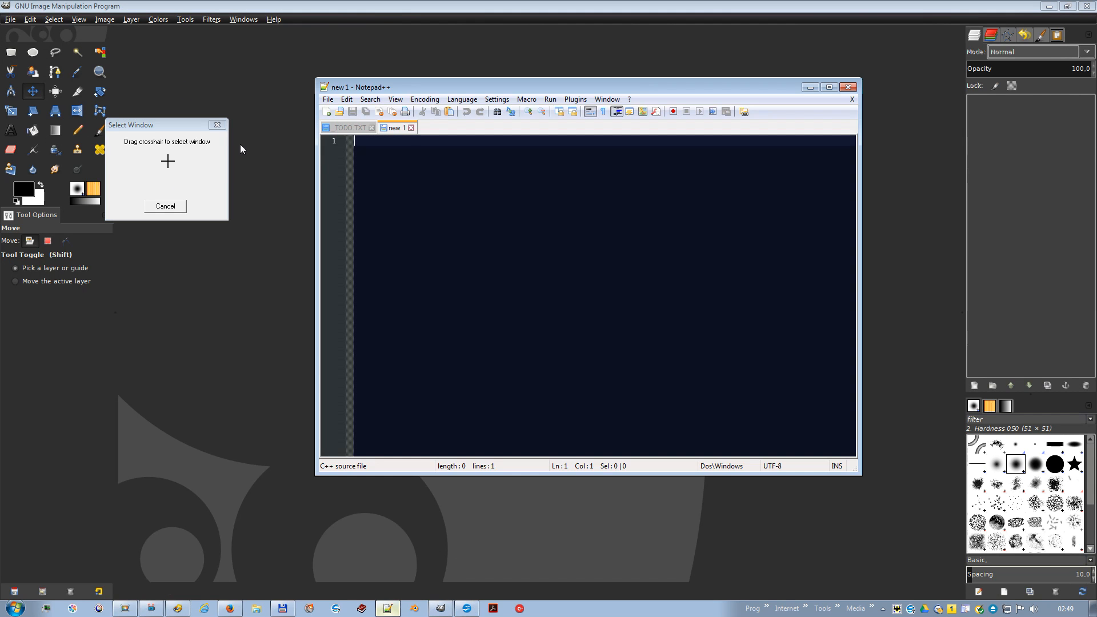
pyautogui.moveTo(167, 162); pyautogui.dragTo(394, 90)
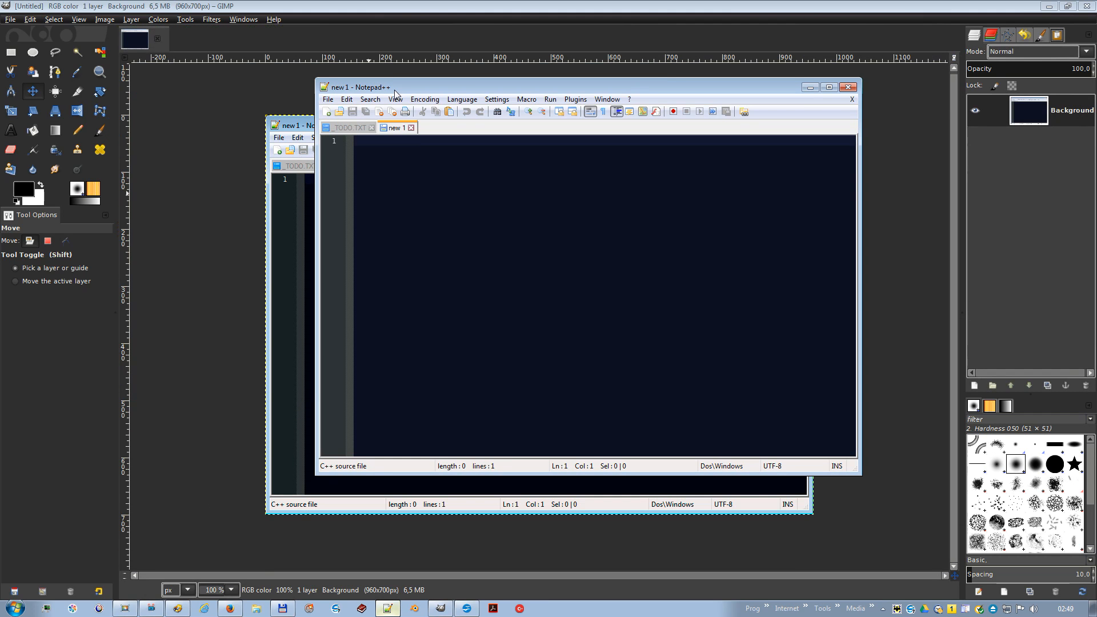
pyautogui.click(811, 87)
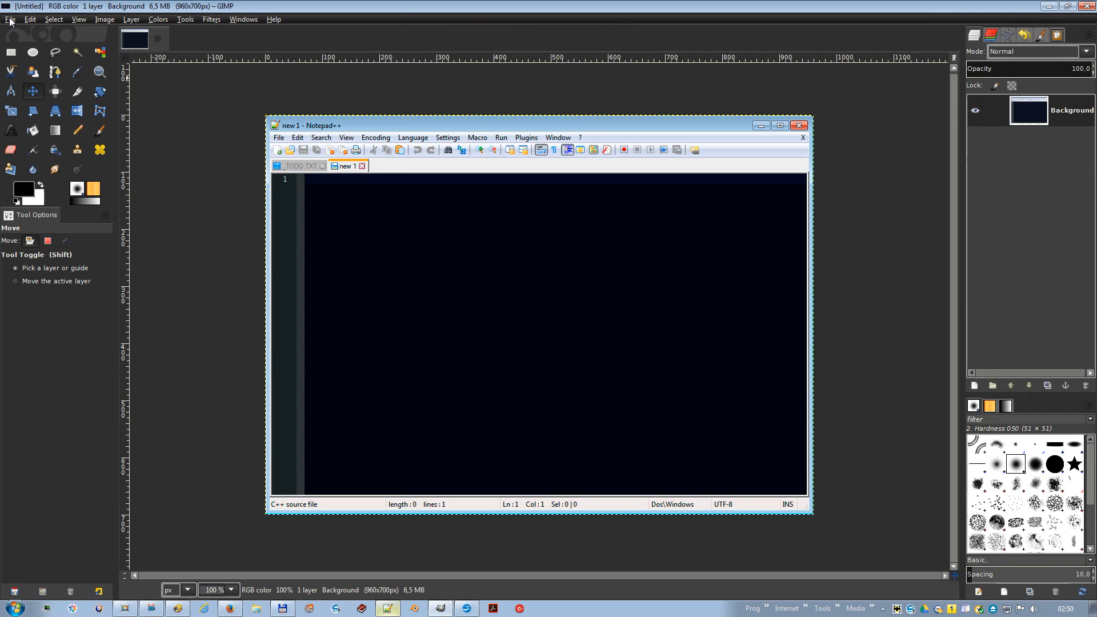
# - Capture a screenshot of the whole screen with a 4-second delay
pyautogui.click(11, 20)
pyautogui.moveTo(26, 49)
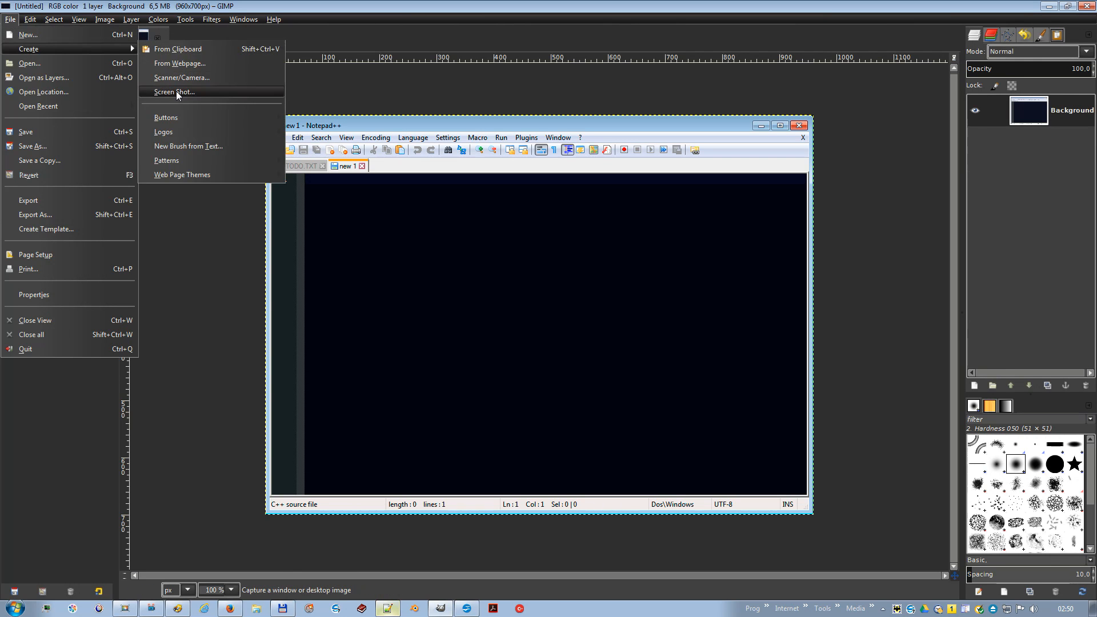
pyautogui.click(176, 91)
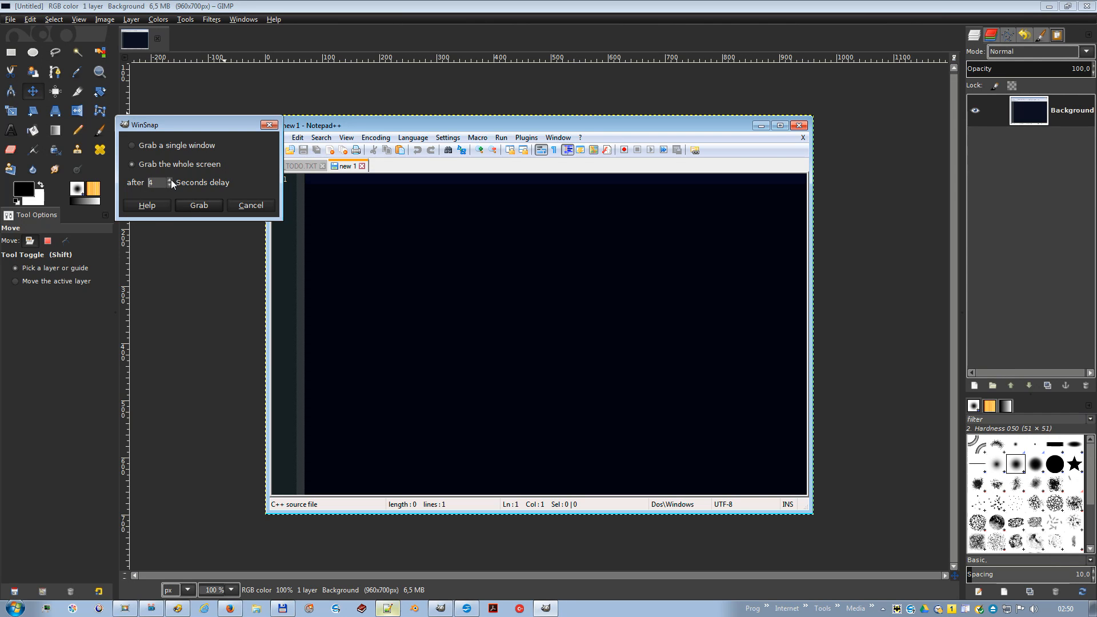
pyautogui.click(199, 206)
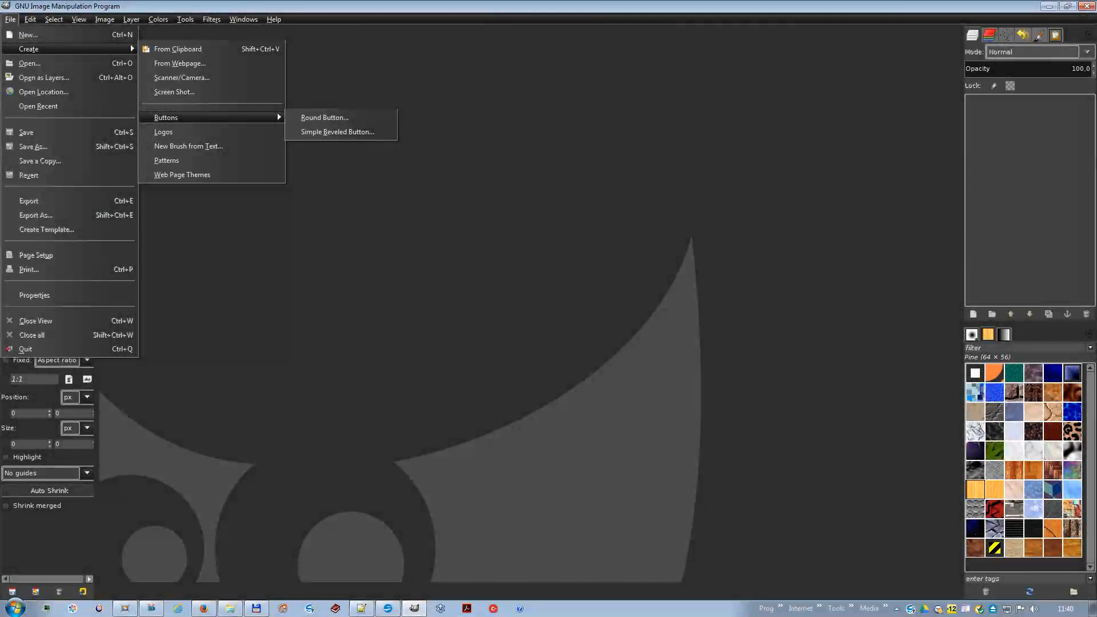
pyautogui.moveTo(211, 132)
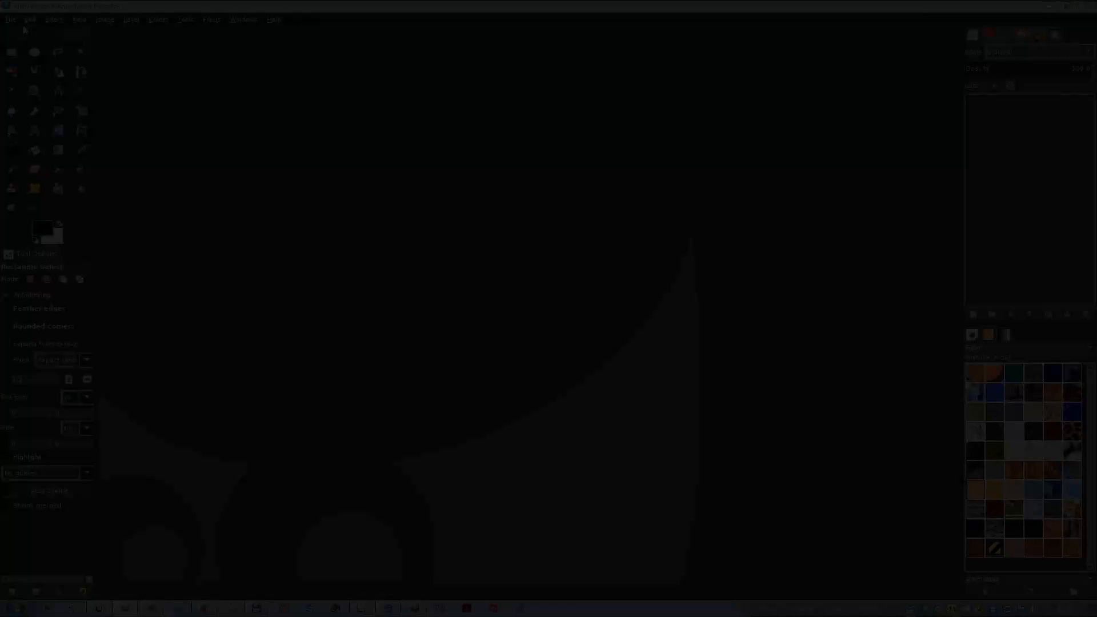
# - Open the image Gimp Background.jpg from the Images folder
pyautogui.click(10, 20)
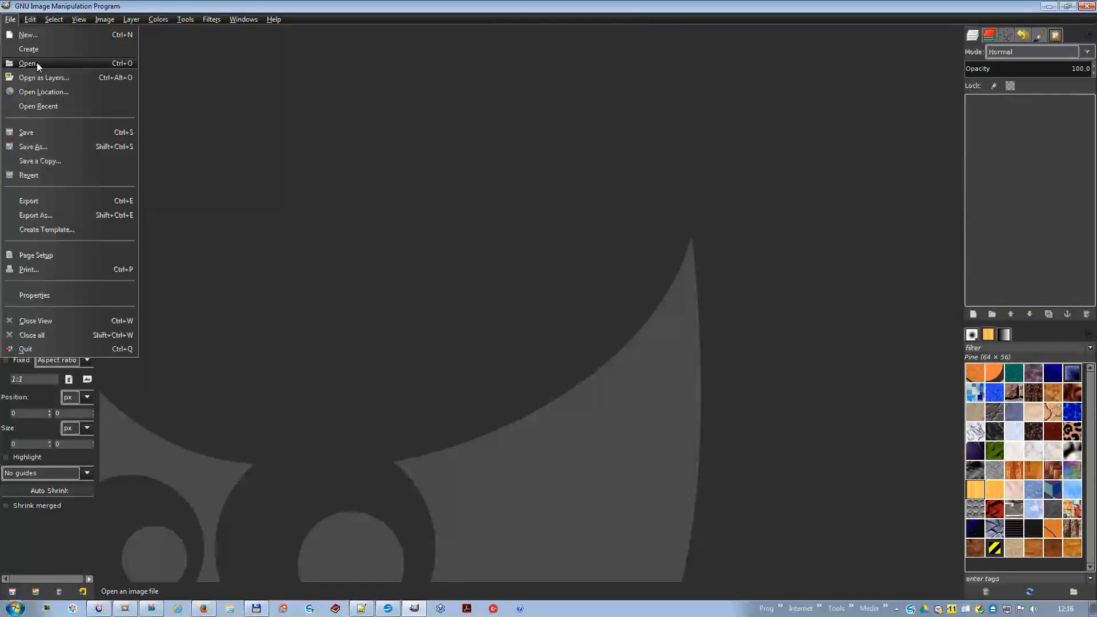
pyautogui.click(37, 62)
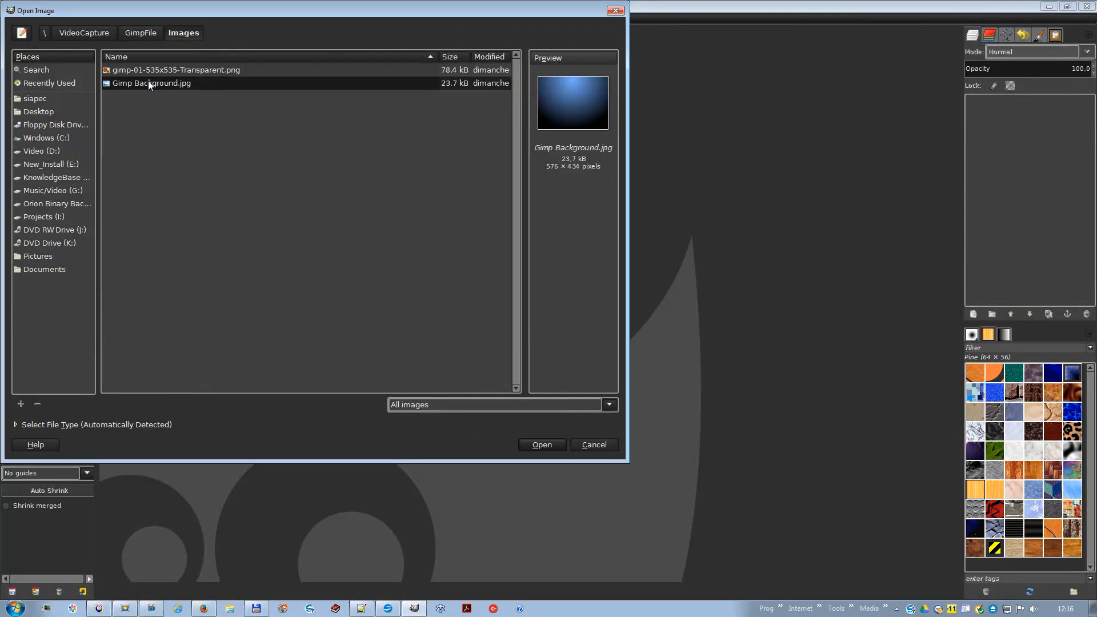
pyautogui.click(541, 445)
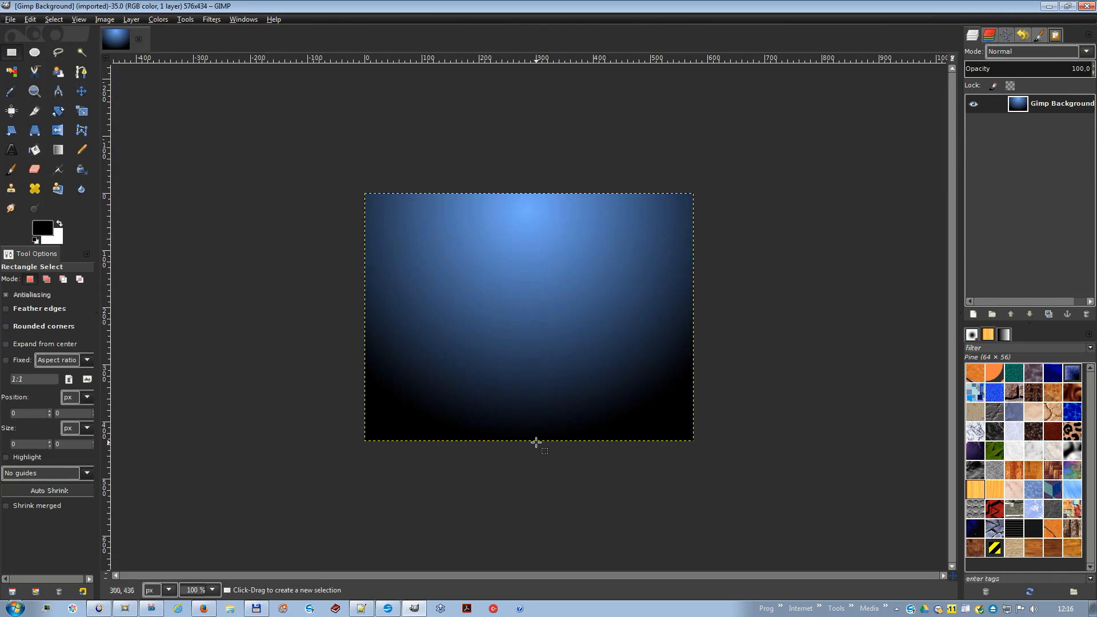
# - Add gimp-01-535x535-Transparent.png as a new layer above the blue background image
pyautogui.click(11, 19)
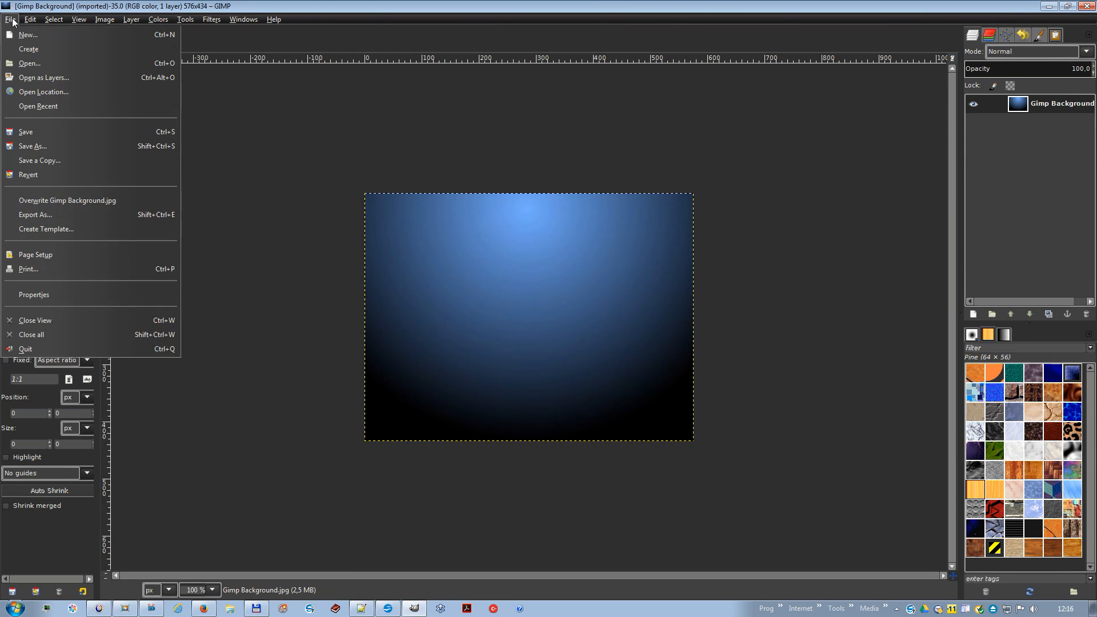
pyautogui.click(35, 79)
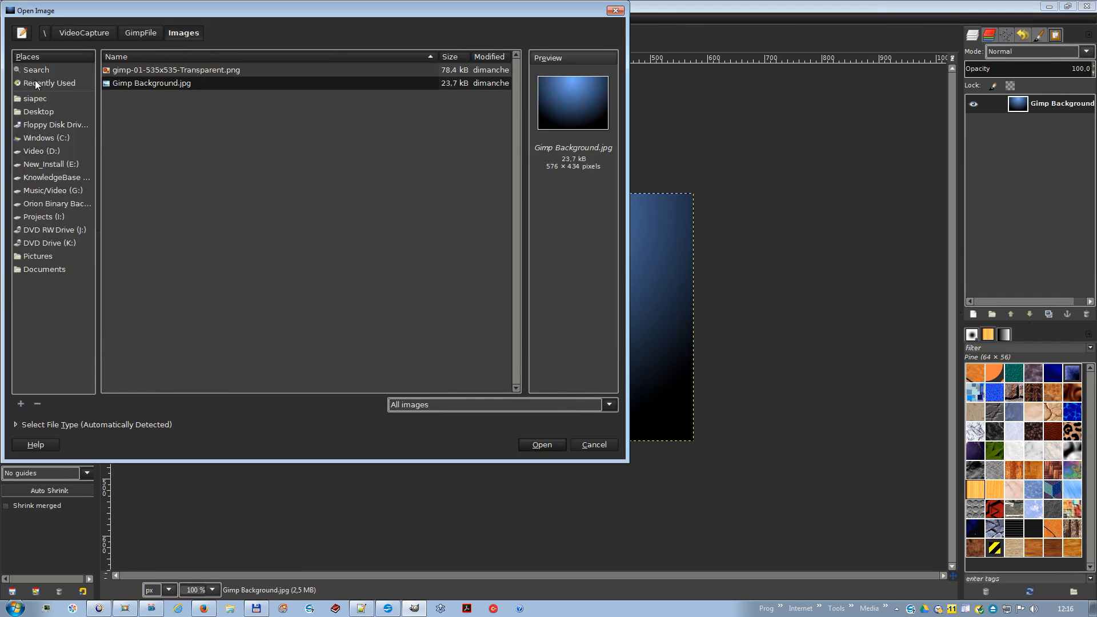
pyautogui.click(163, 69)
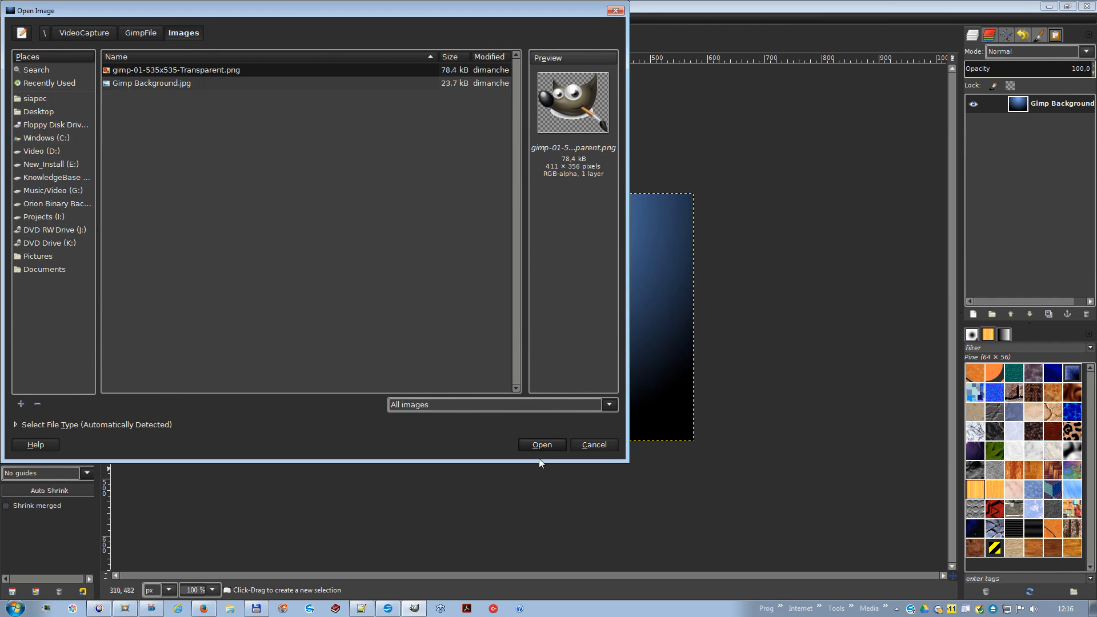
pyautogui.click(533, 445)
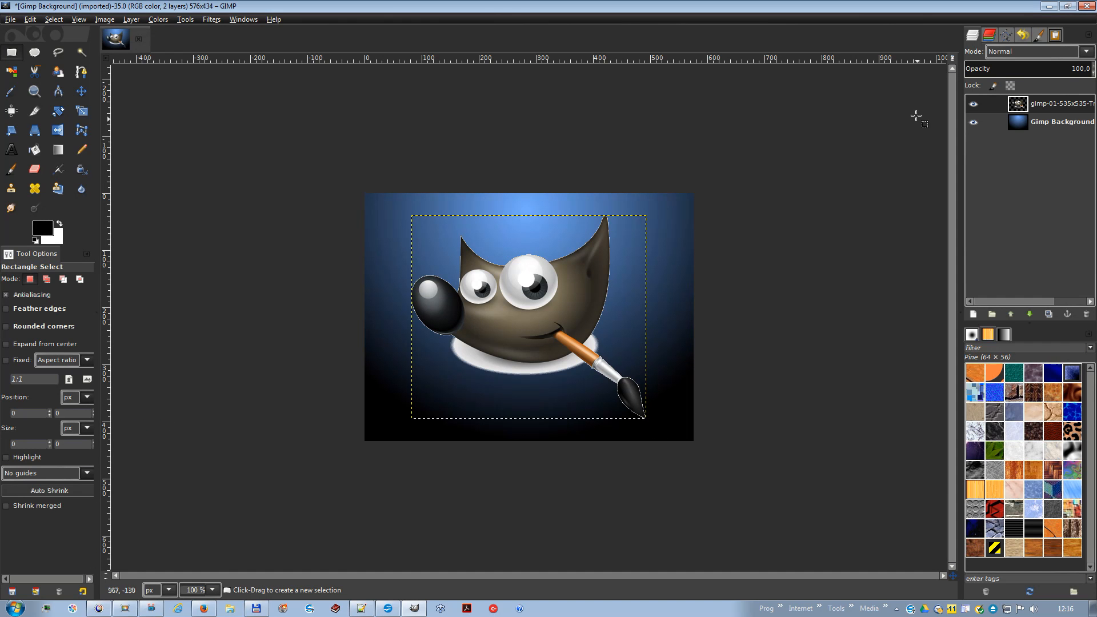
pyautogui.moveTo(1023, 107); pyautogui.dragTo(1027, 134)
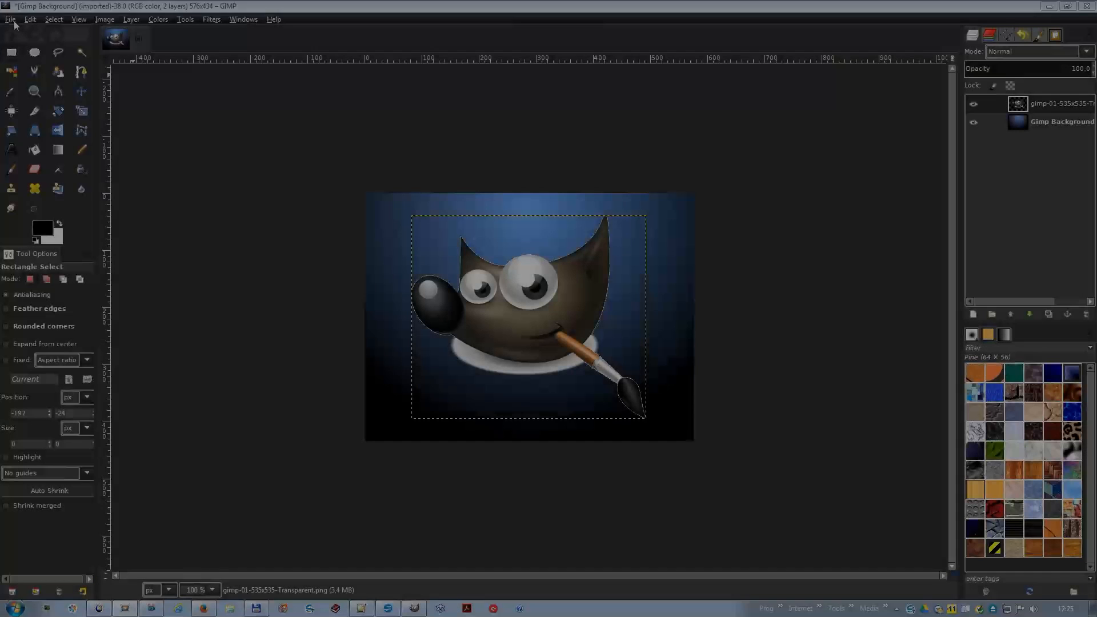
# - Save the two-layer image as Gimp Background.xcf in the VideoCapture\GimpFile\Images folder on the D: drive
pyautogui.click(13, 21)
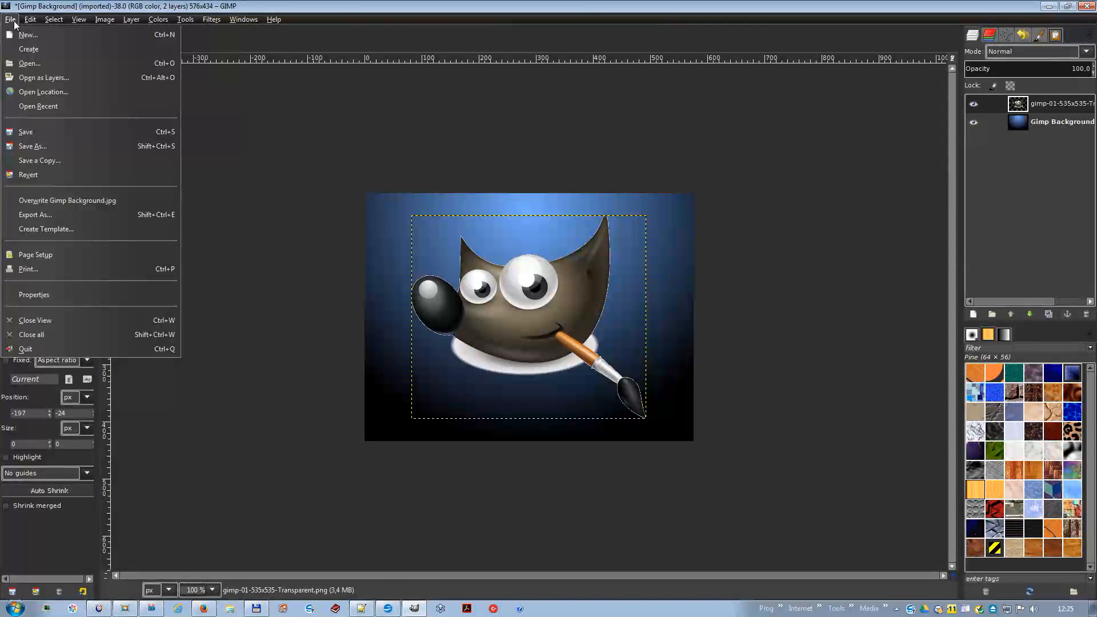
pyautogui.click(39, 130)
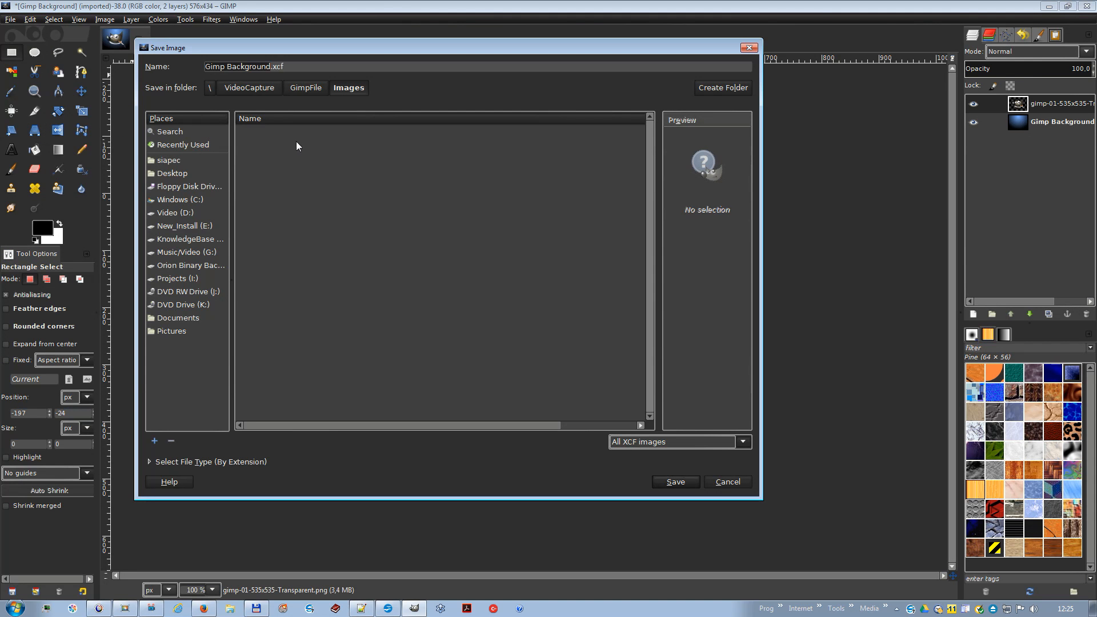
pyautogui.click(287, 67)
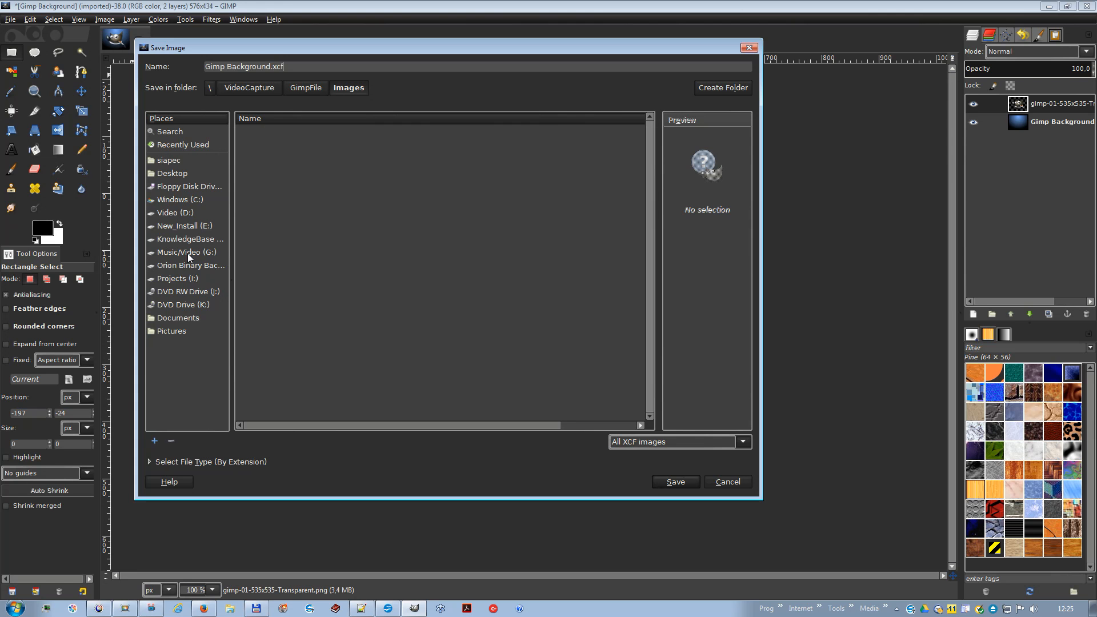
pyautogui.click(176, 213)
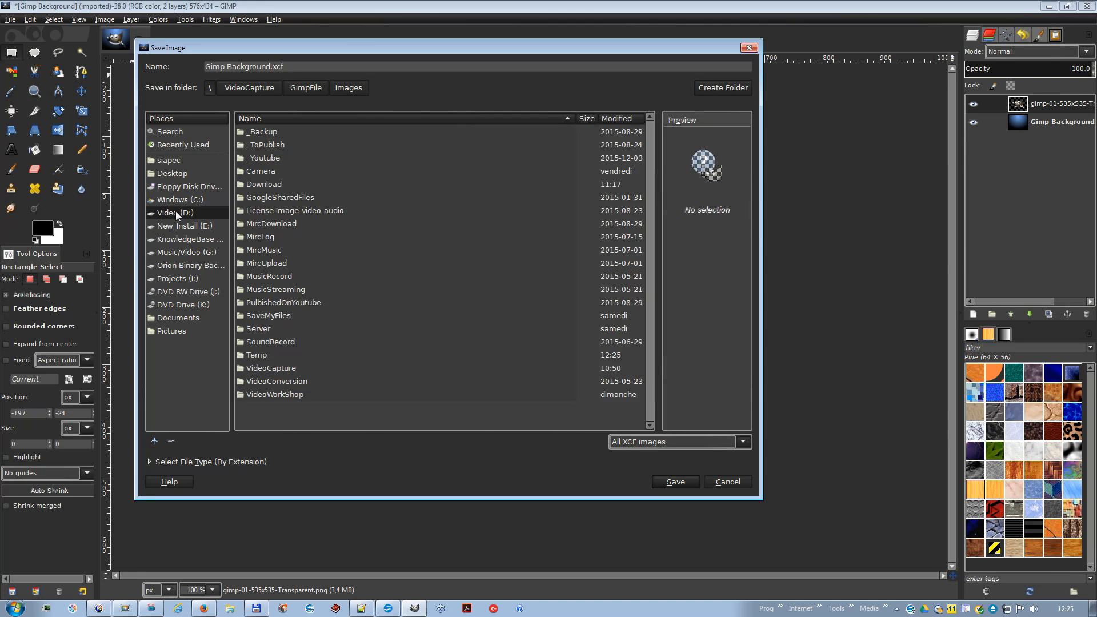
pyautogui.doubleClick(262, 368)
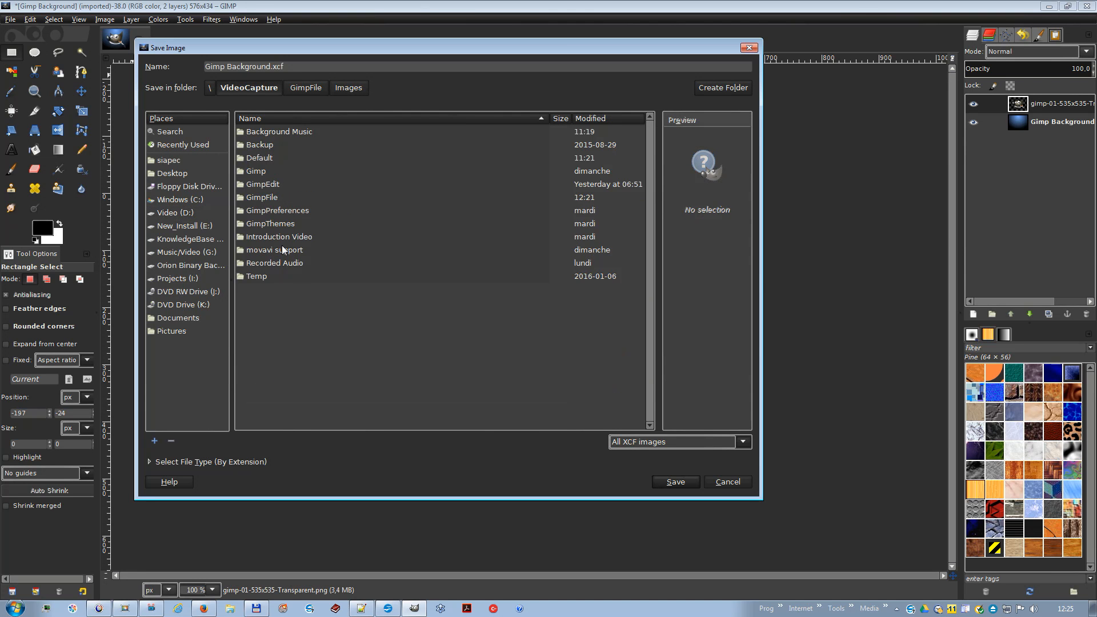
pyautogui.doubleClick(276, 194)
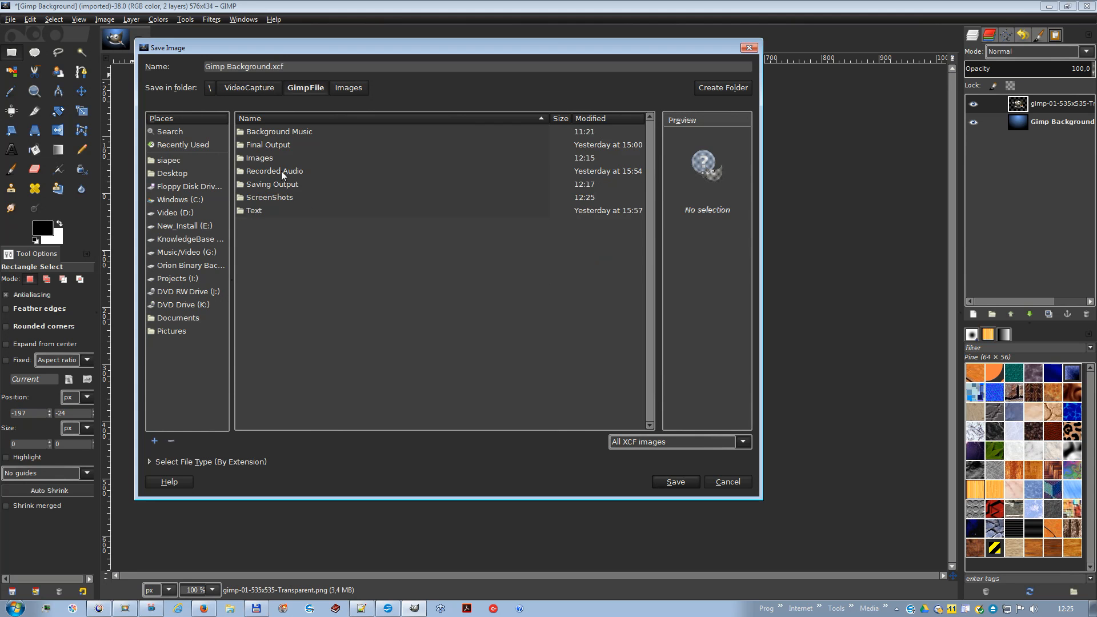
pyautogui.doubleClick(271, 161)
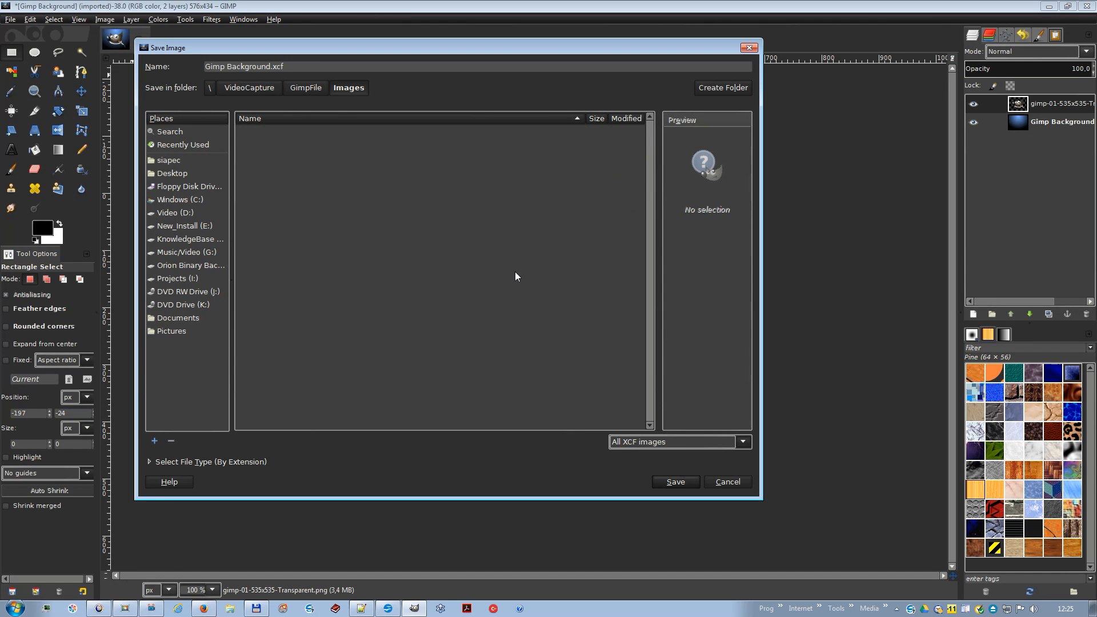
pyautogui.click(670, 480)
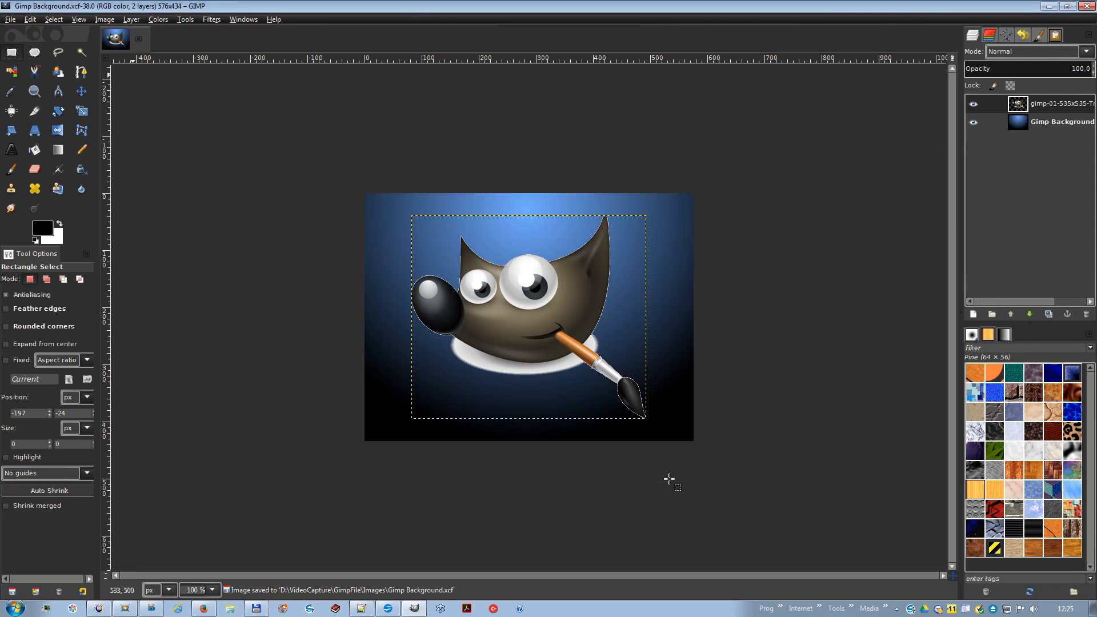
# - Save the image under the new name Gimp Background 2.xcf in the Images folder
pyautogui.click(10, 19)
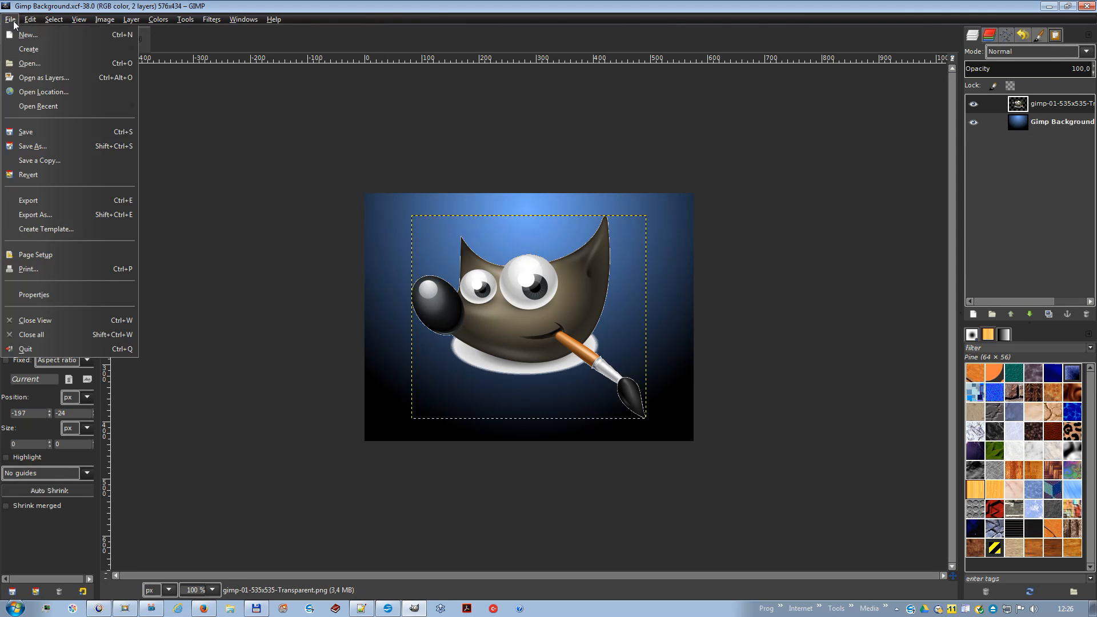
pyautogui.click(50, 144)
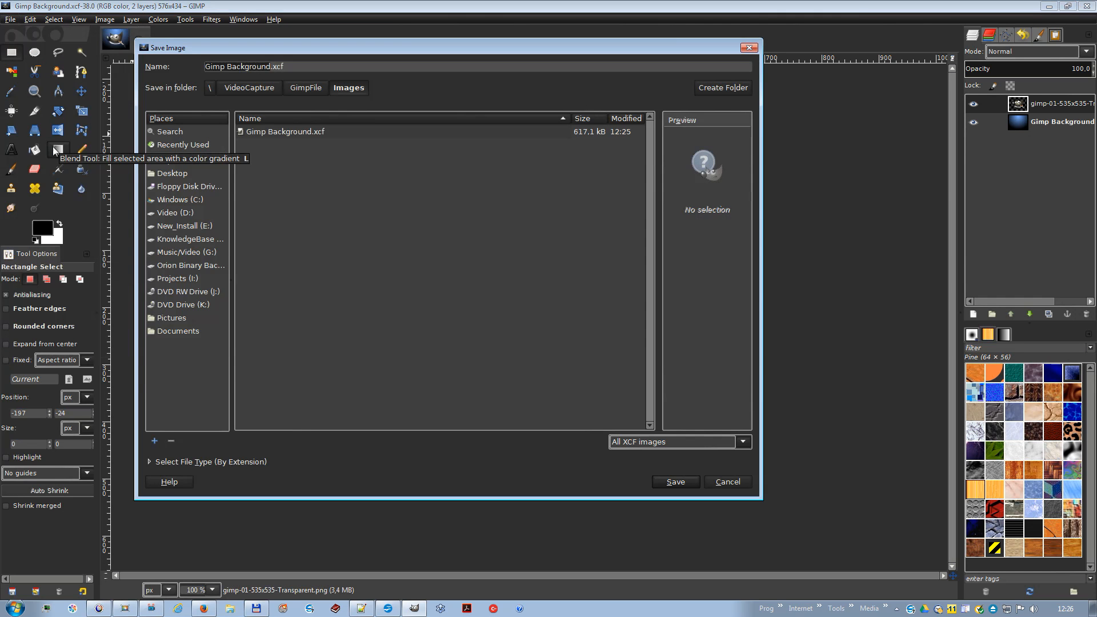
pyautogui.click(271, 67)
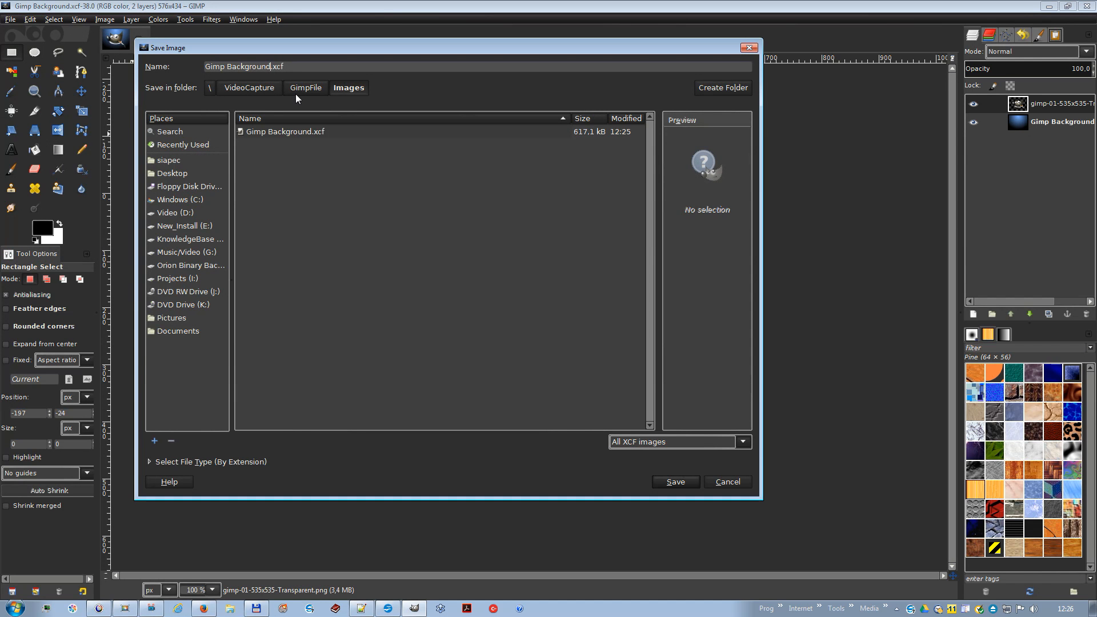
pyautogui.write('2')
pyautogui.press('Return')
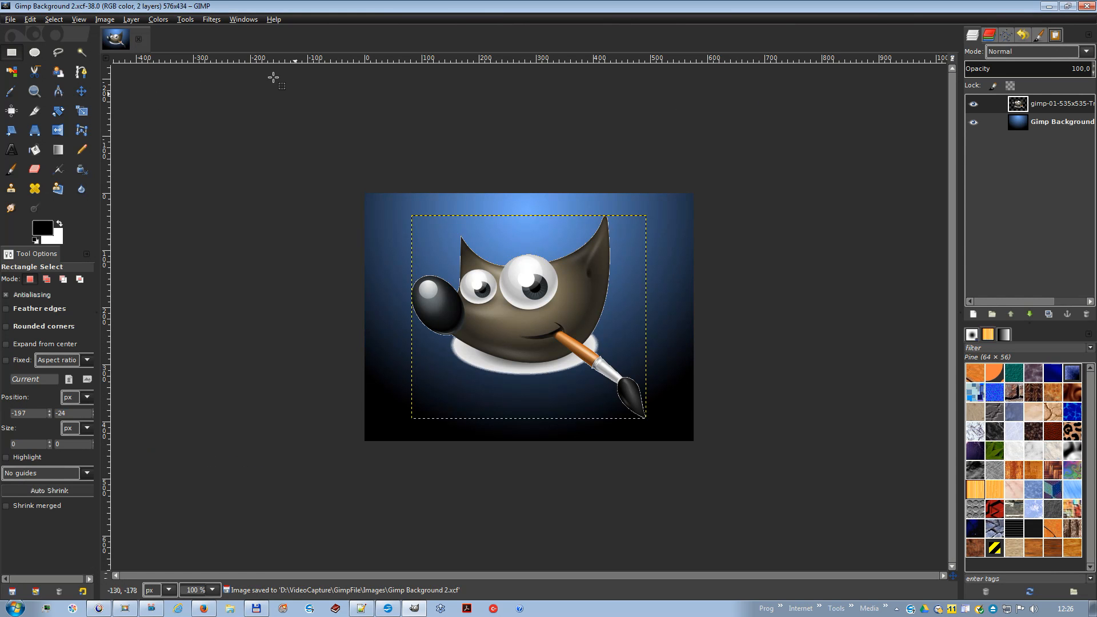
# - Save a copy of the image as Gimp Background 2 copy.xcf in the same Images folder
pyautogui.click(12, 20)
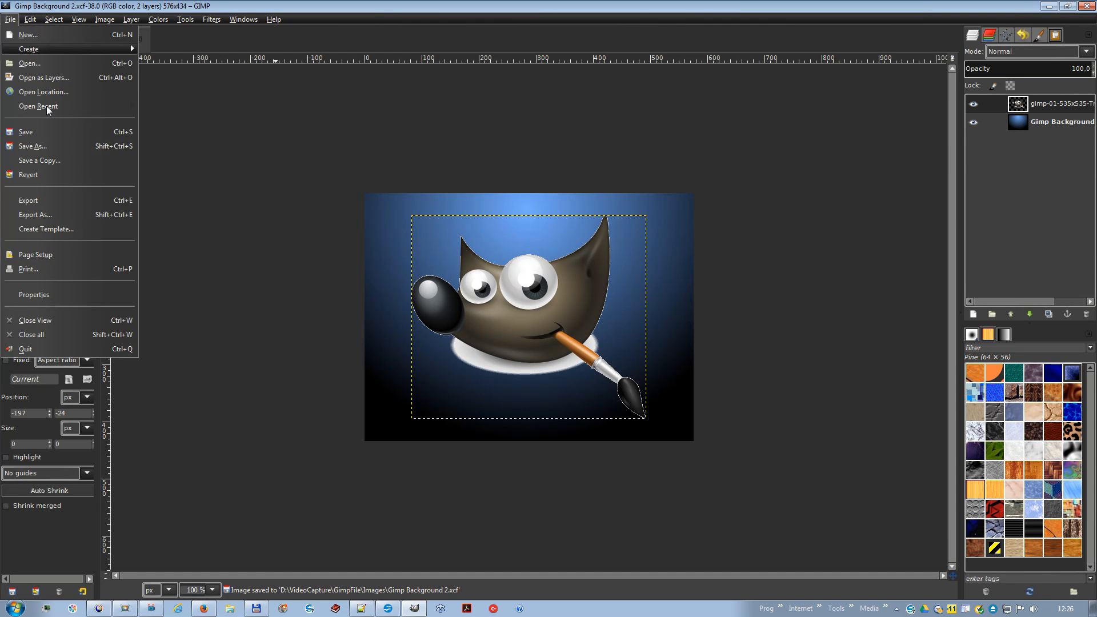
pyautogui.click(50, 161)
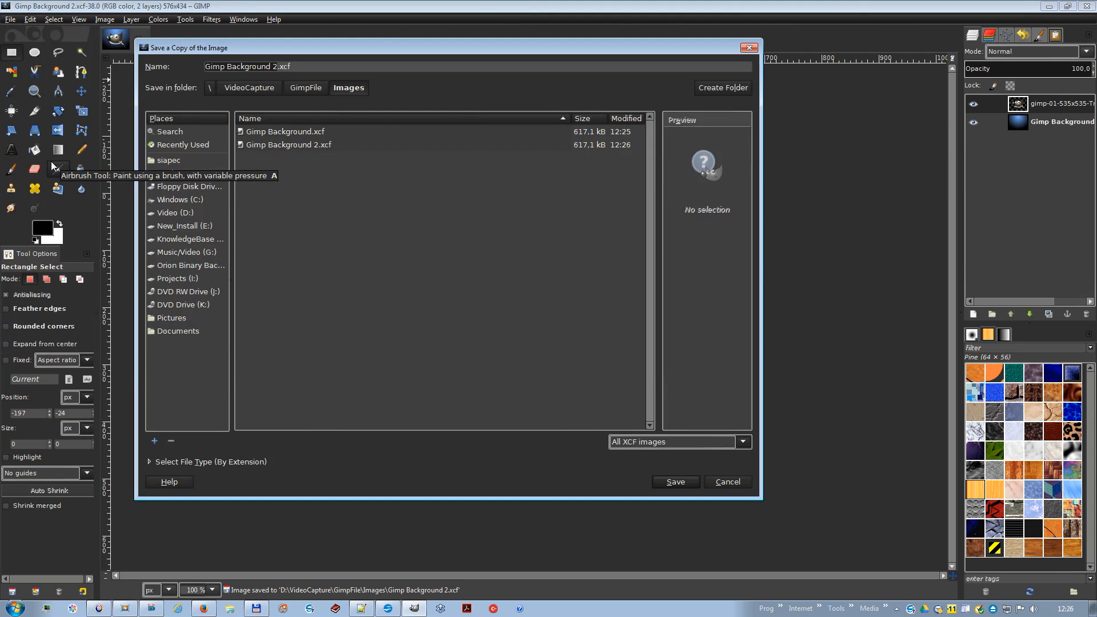
pyautogui.click(278, 67)
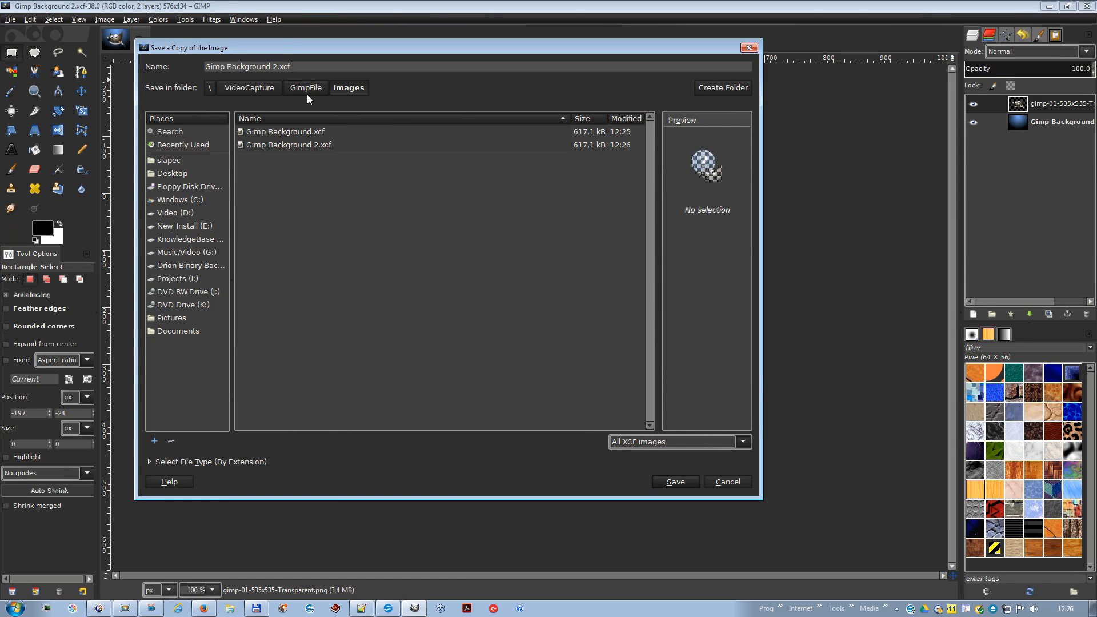
pyautogui.write('copy')
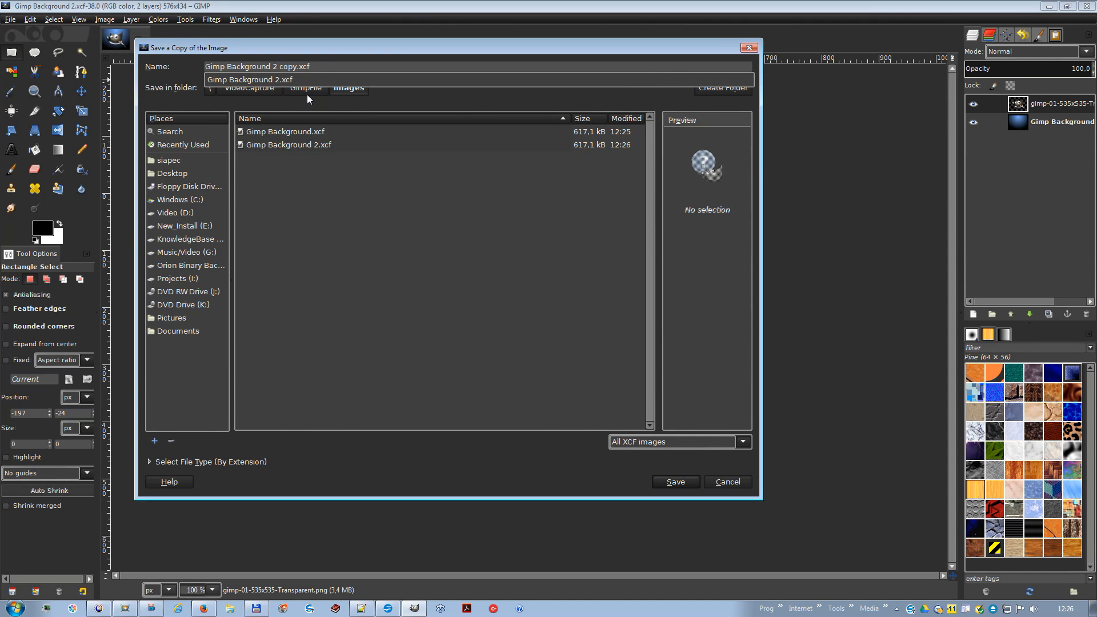
pyautogui.press('Escape')
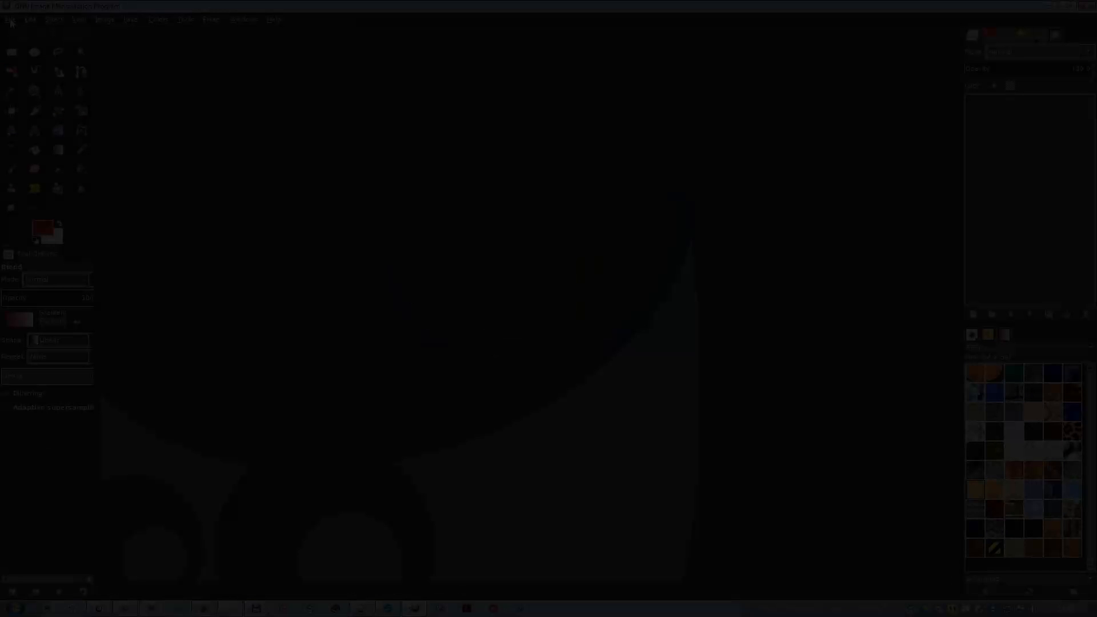
# - Create a new blank image from the 640x480 template
pyautogui.click(10, 21)
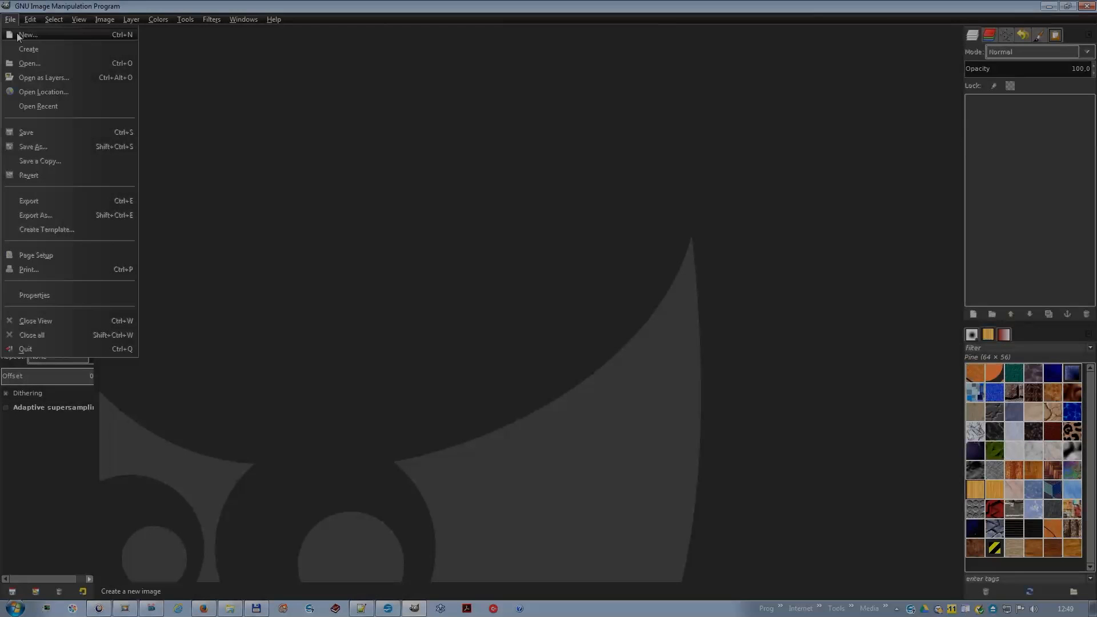
pyautogui.click(26, 32)
pyautogui.click(88, 33)
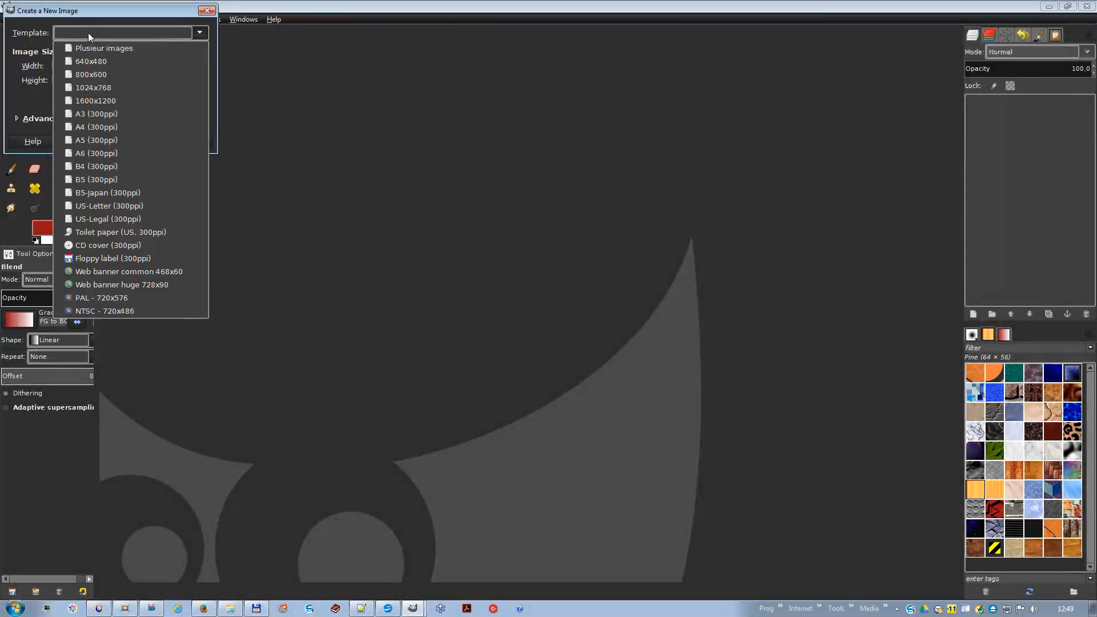
pyautogui.click(84, 63)
pyautogui.click(147, 142)
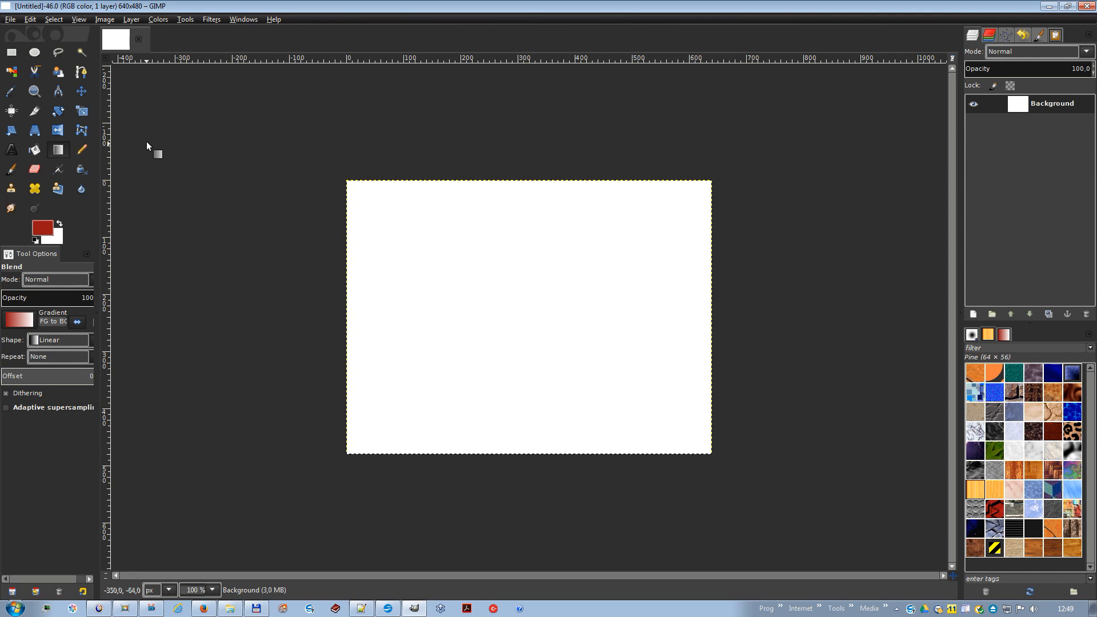
# - Save the blank image as Revert.xcf in the Images folder
pyautogui.click(11, 18)
pyautogui.click(32, 135)
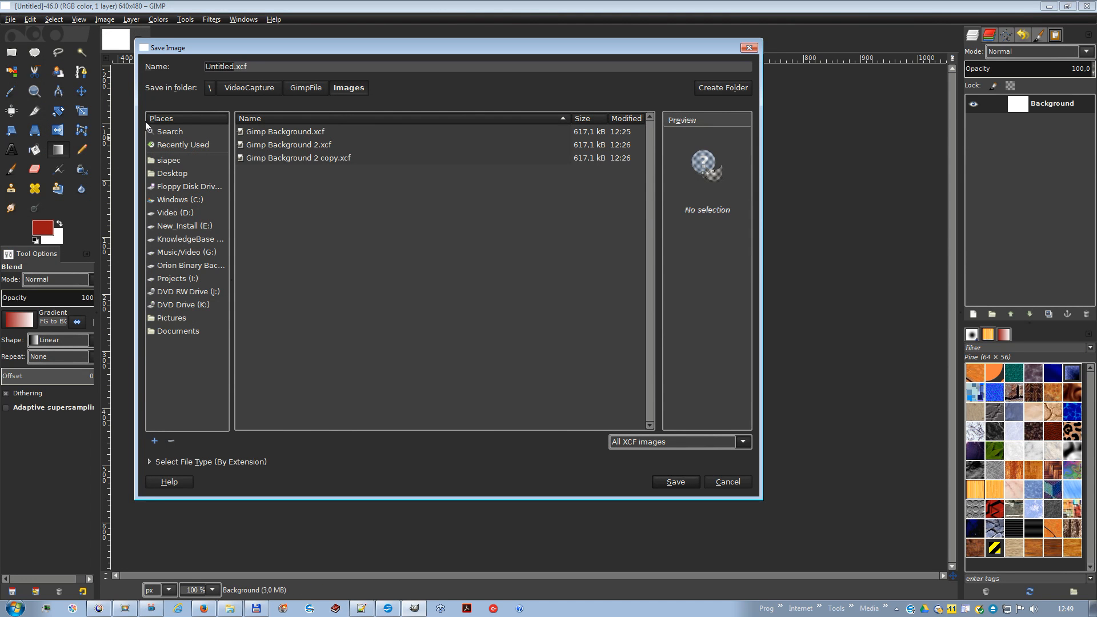
pyautogui.write('Revert')
pyautogui.click(676, 482)
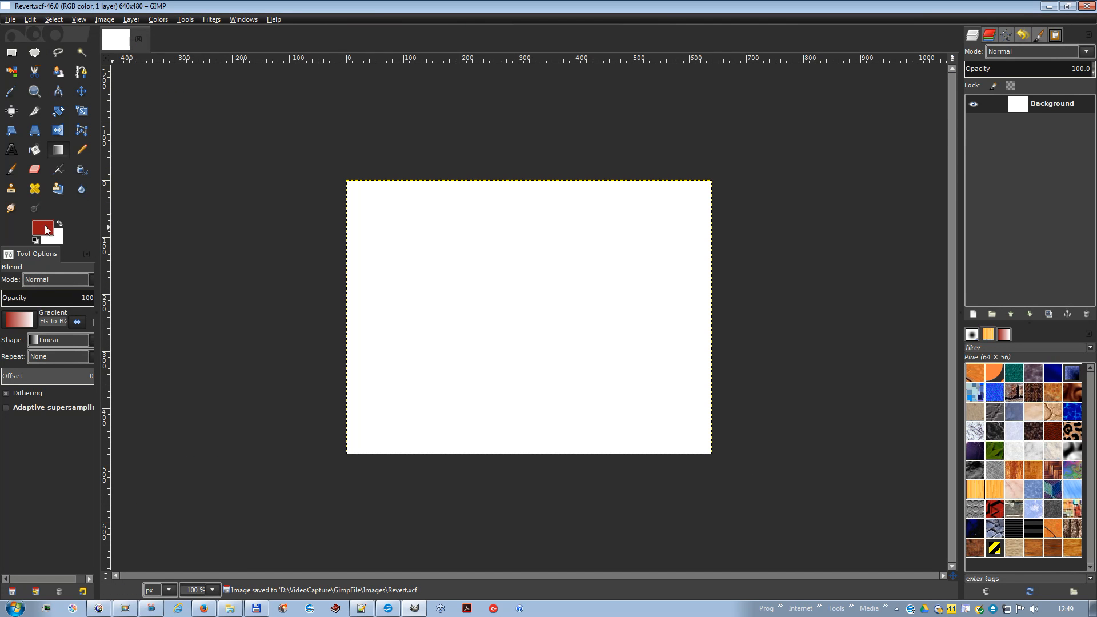
# - Bucket-fill the white canvas with the red foreground colour and save the change to Revert.xcf
pyautogui.click(34, 150)
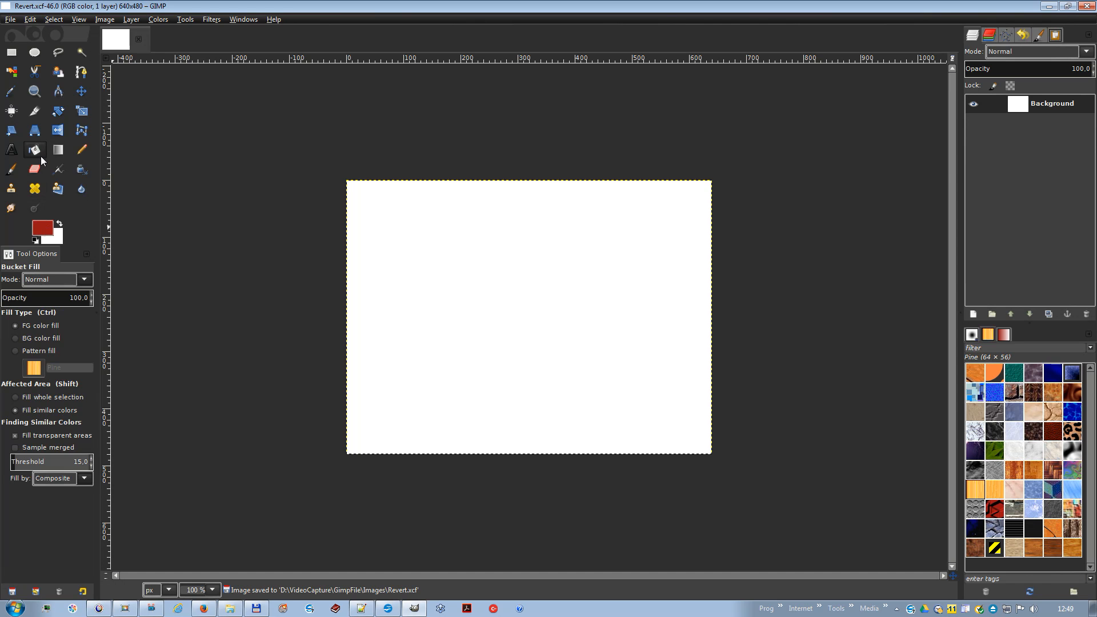
pyautogui.click(380, 206)
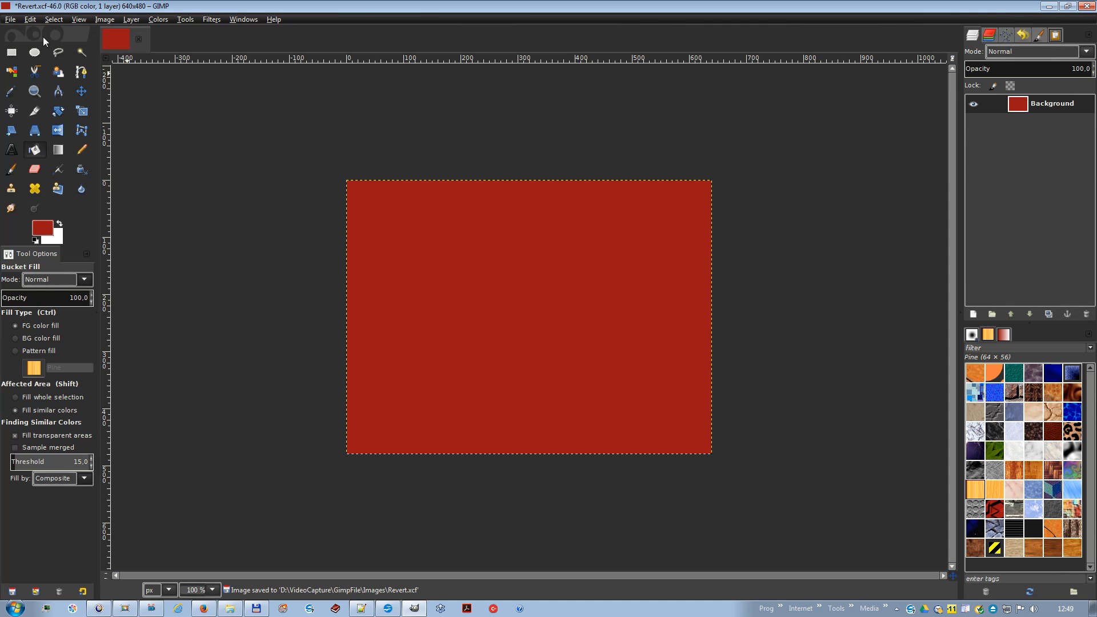
pyautogui.click(10, 20)
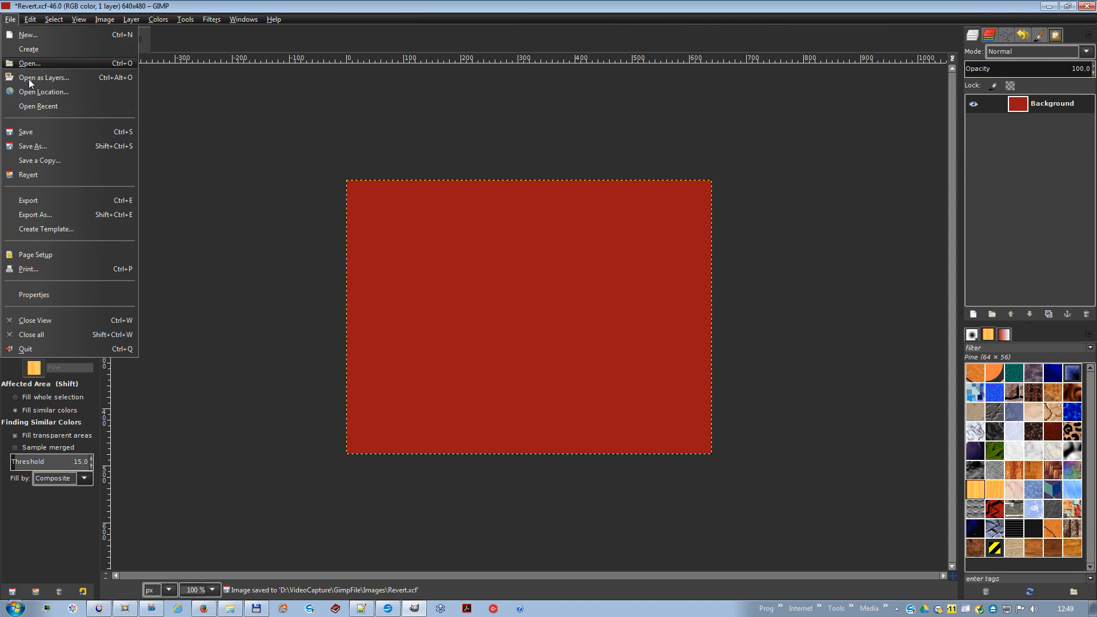
pyautogui.click(26, 133)
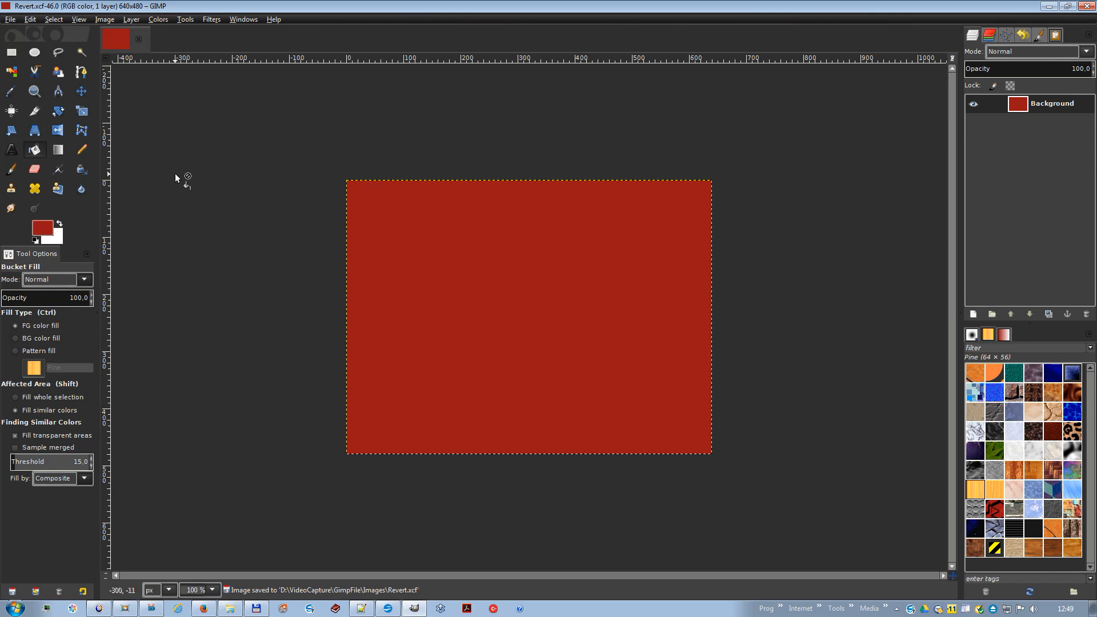
# - Blend a linear red-to-white gradient from the canvas's upper-left to lower-right corner, and revert the image to its version saved on disk
pyautogui.click(58, 149)
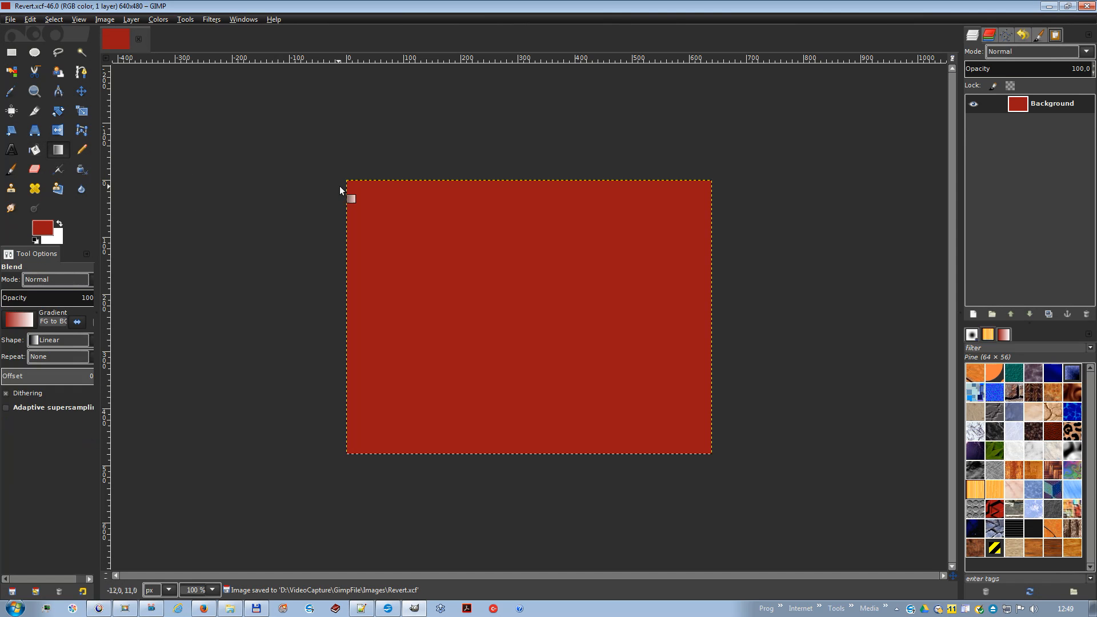
pyautogui.moveTo(348, 180); pyautogui.dragTo(712, 454)
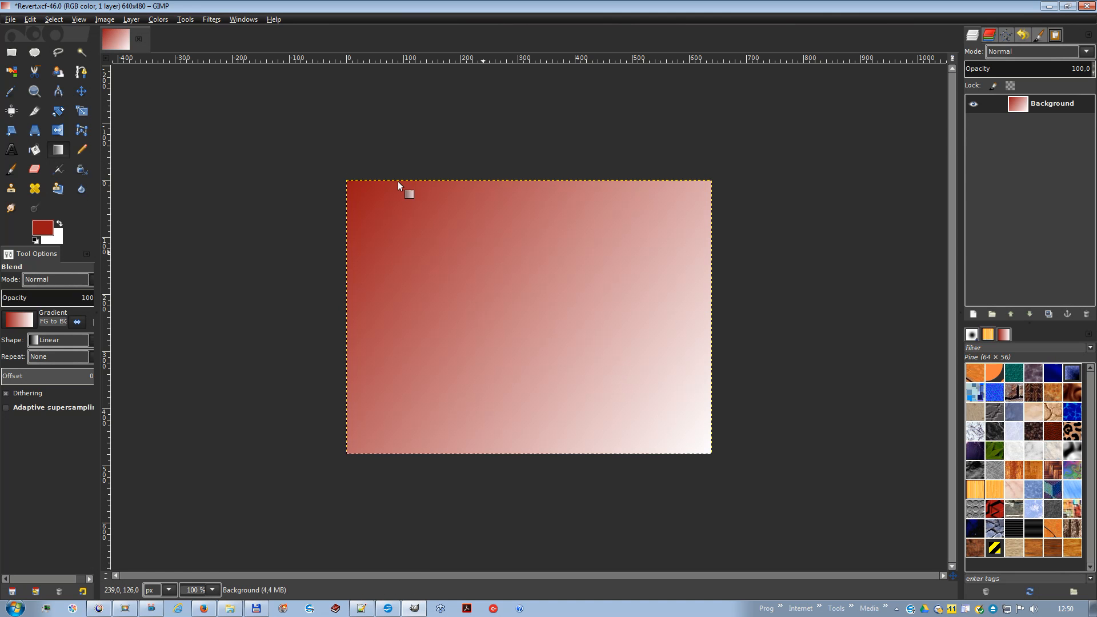
pyautogui.click(17, 21)
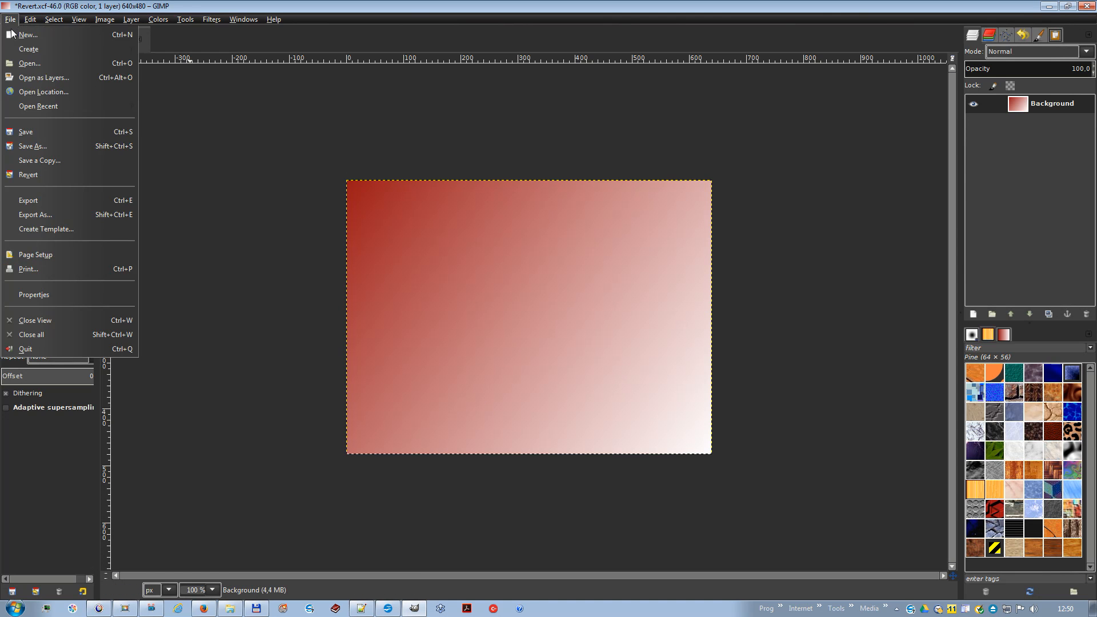
pyautogui.click(32, 176)
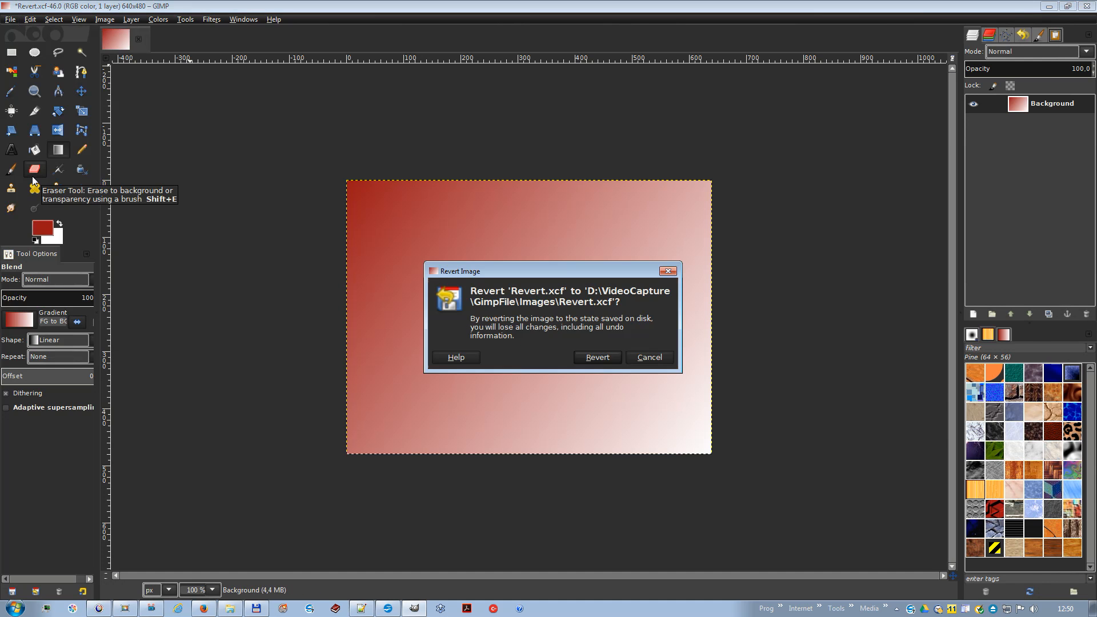
pyautogui.click(593, 357)
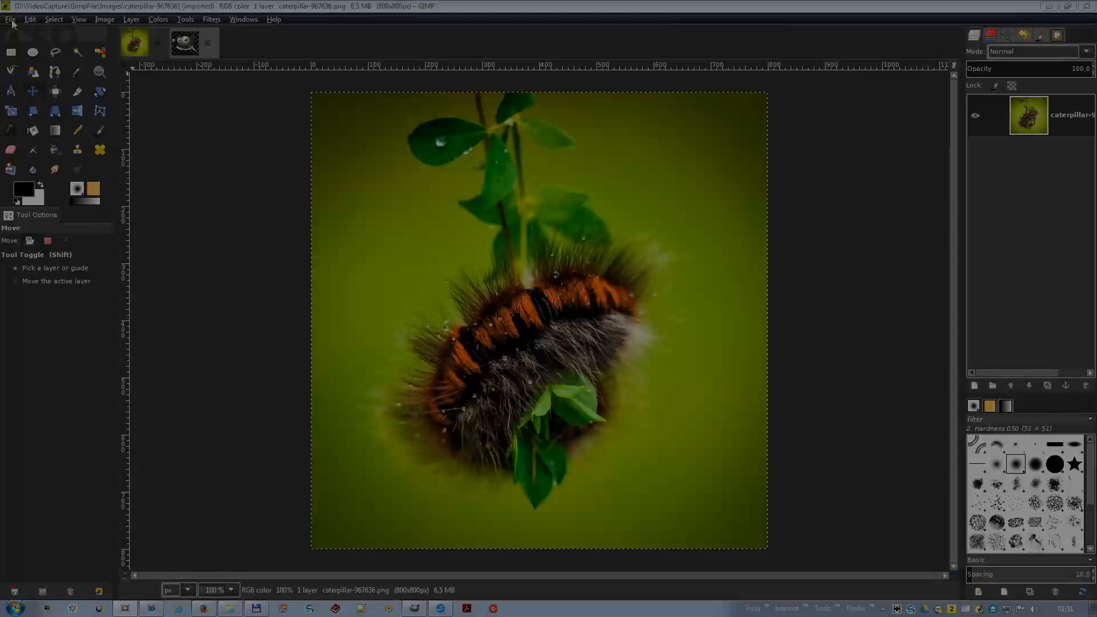
pyautogui.click(10, 19)
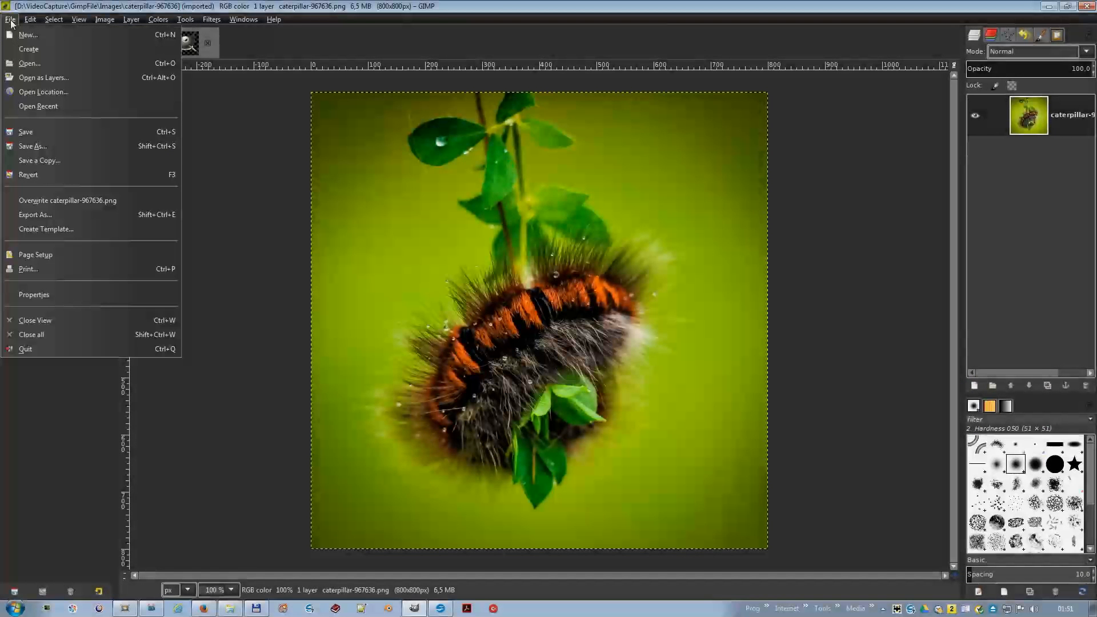
pyautogui.click(144, 199)
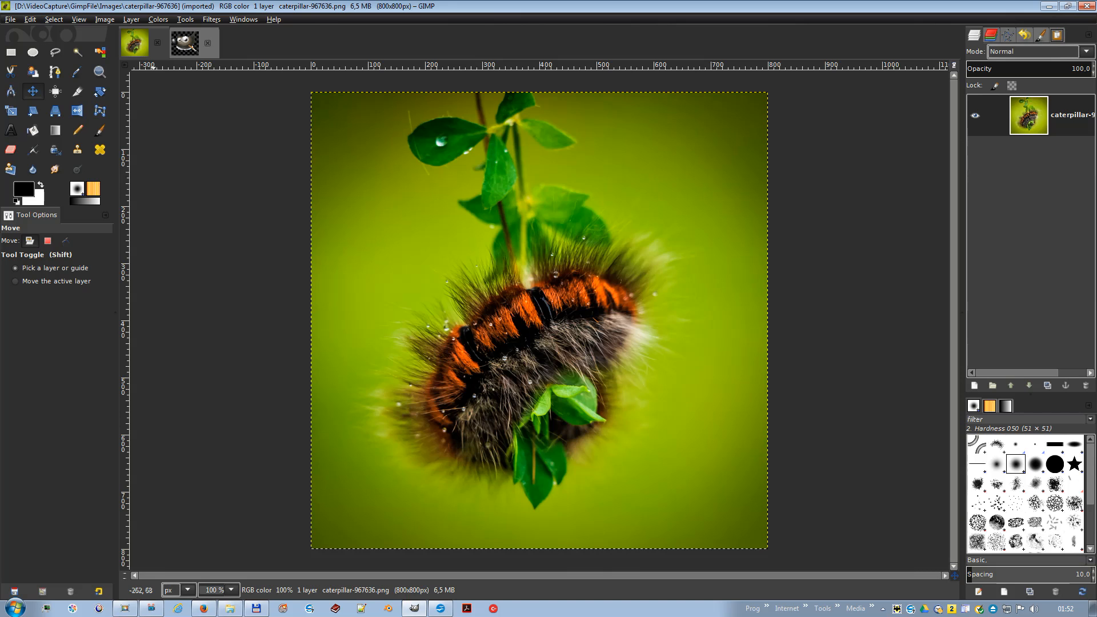
pyautogui.click(185, 43)
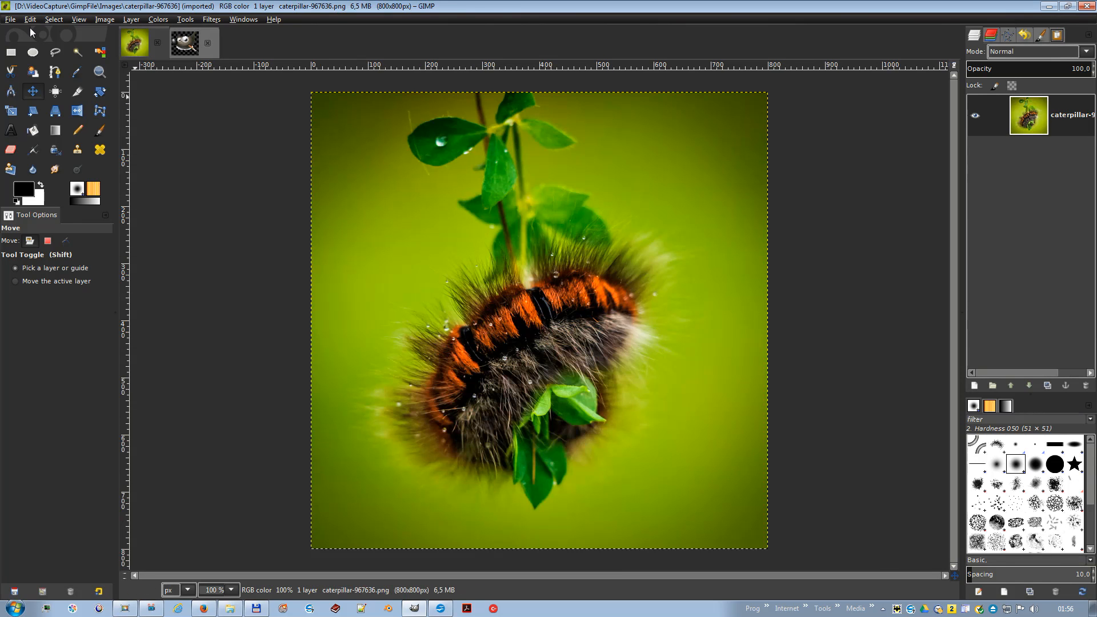
# - Export the caterpillar image to the Images folder as caterpillar-967636.jpg
pyautogui.click(11, 19)
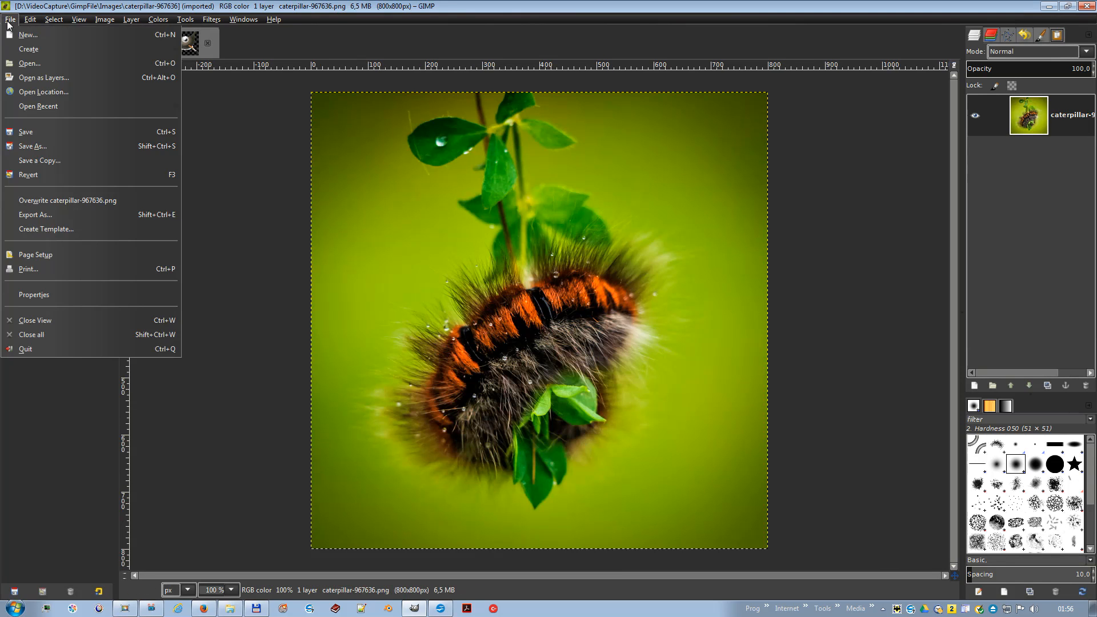
pyautogui.click(56, 216)
pyautogui.click(273, 122)
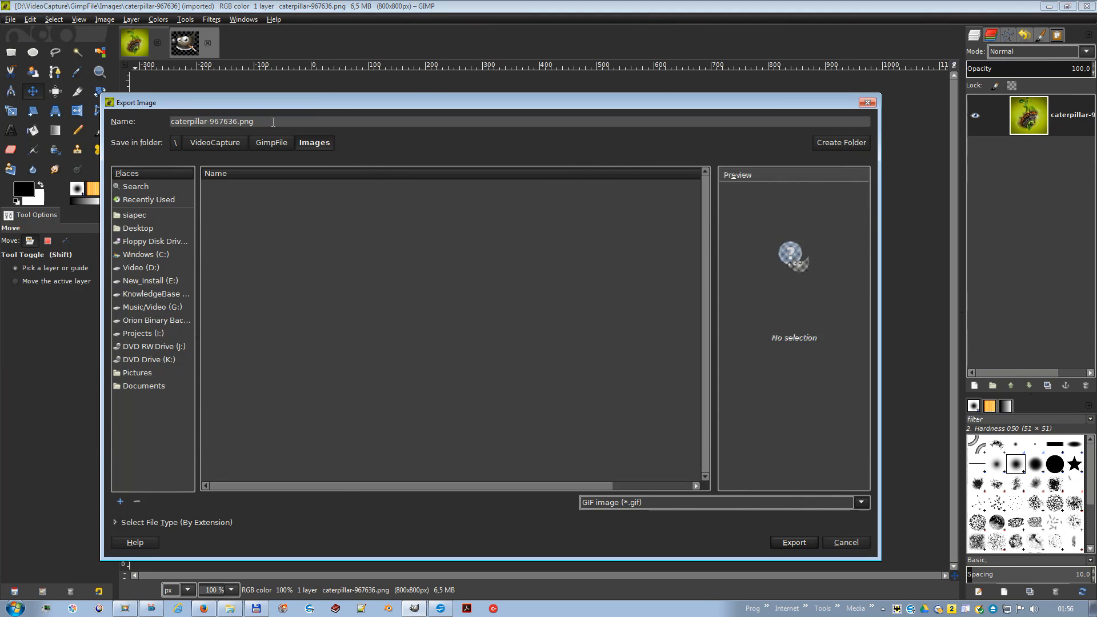
pyautogui.press('BackSpace')
pyautogui.press('BackSpace')
pyautogui.press('BackSpace')
pyautogui.write('jpd')
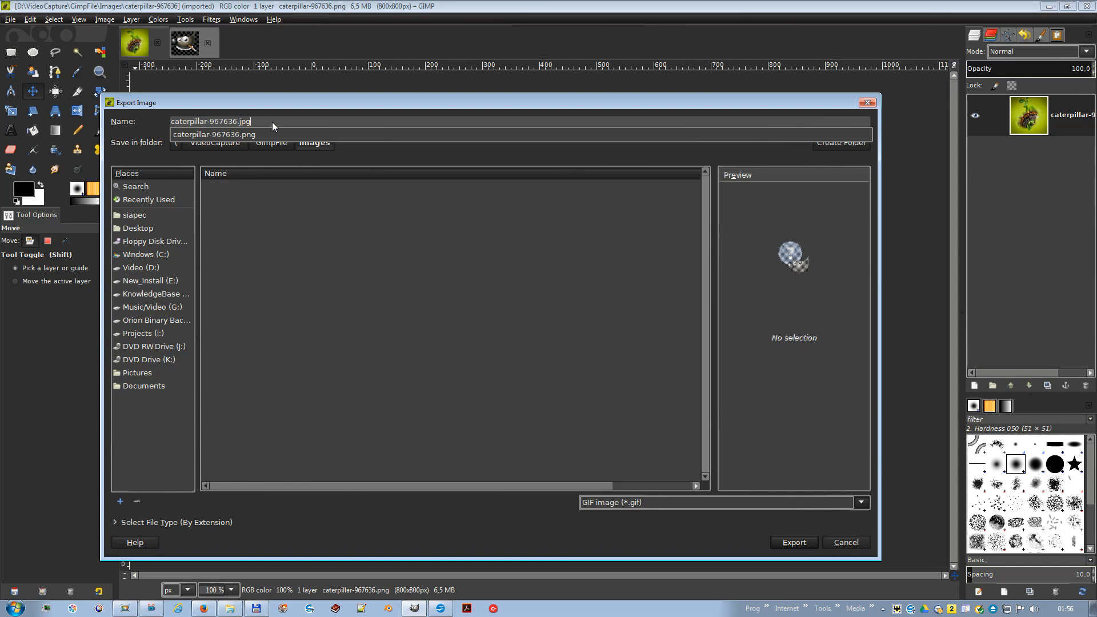
pyautogui.click(793, 541)
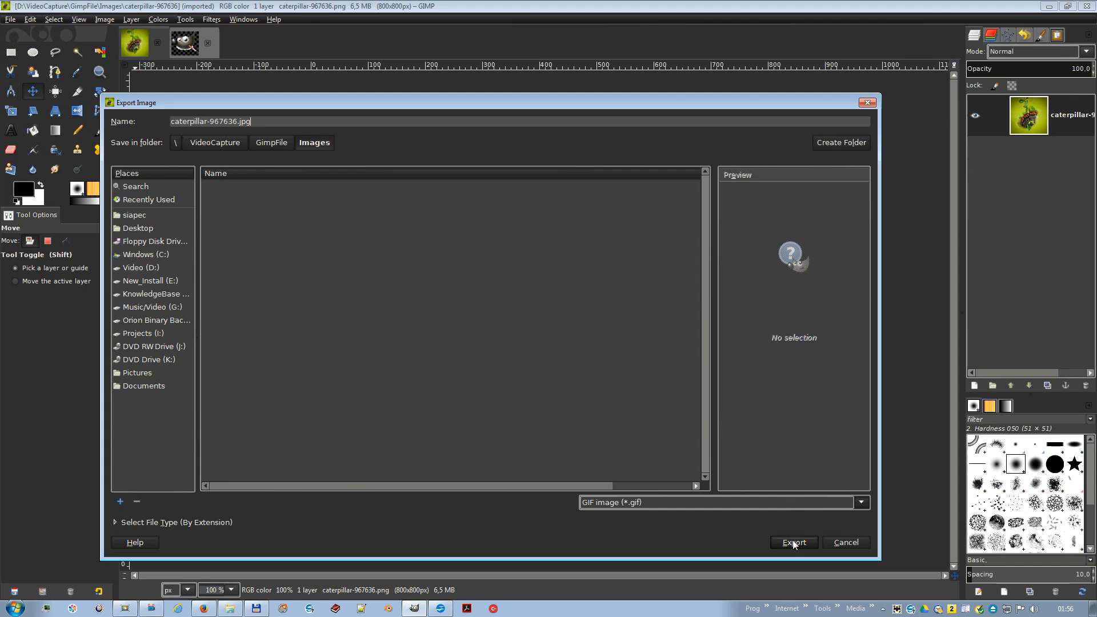
pyautogui.click(794, 542)
pyautogui.click(525, 325)
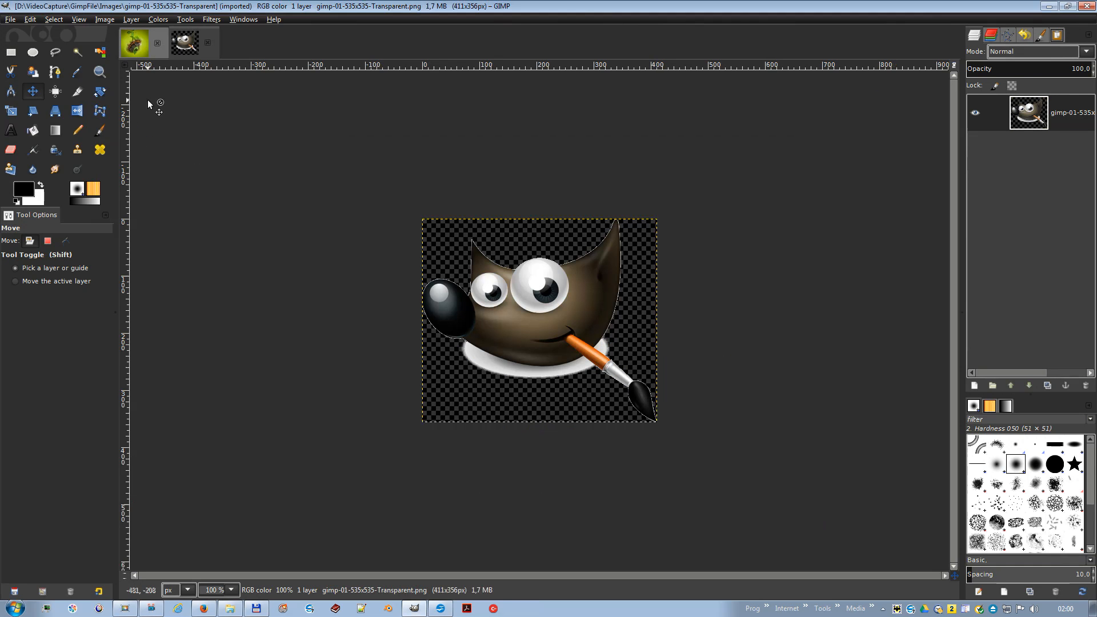
# - Export the GIMP mascot image to the Images folder as gimp-01-535x535-Transparent.gif, using the default GIF options
pyautogui.click(4, 21)
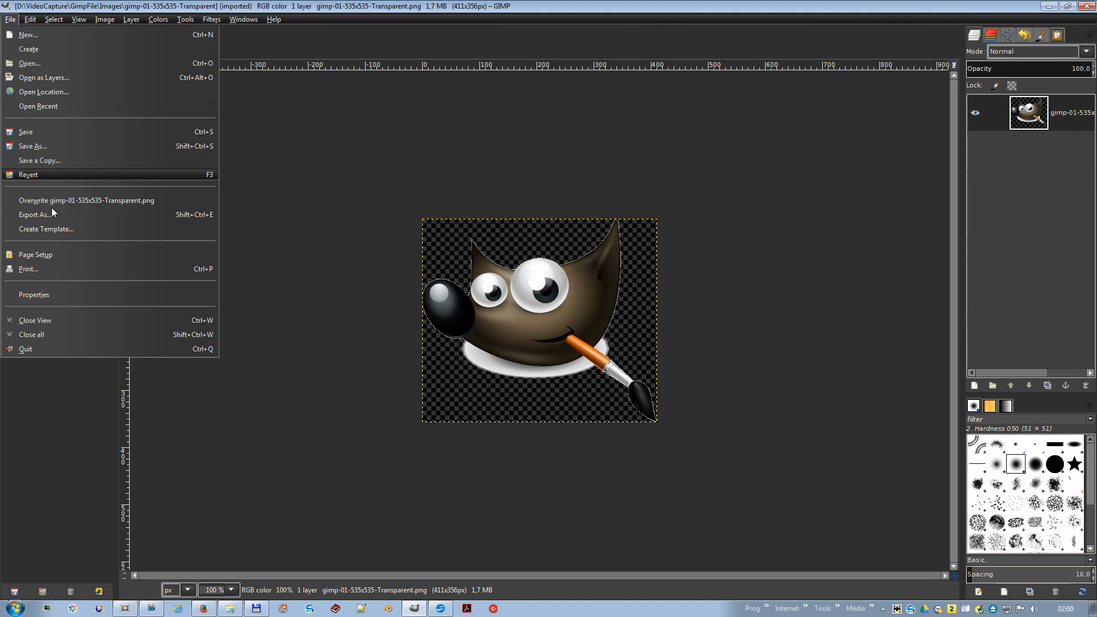
pyautogui.click(52, 212)
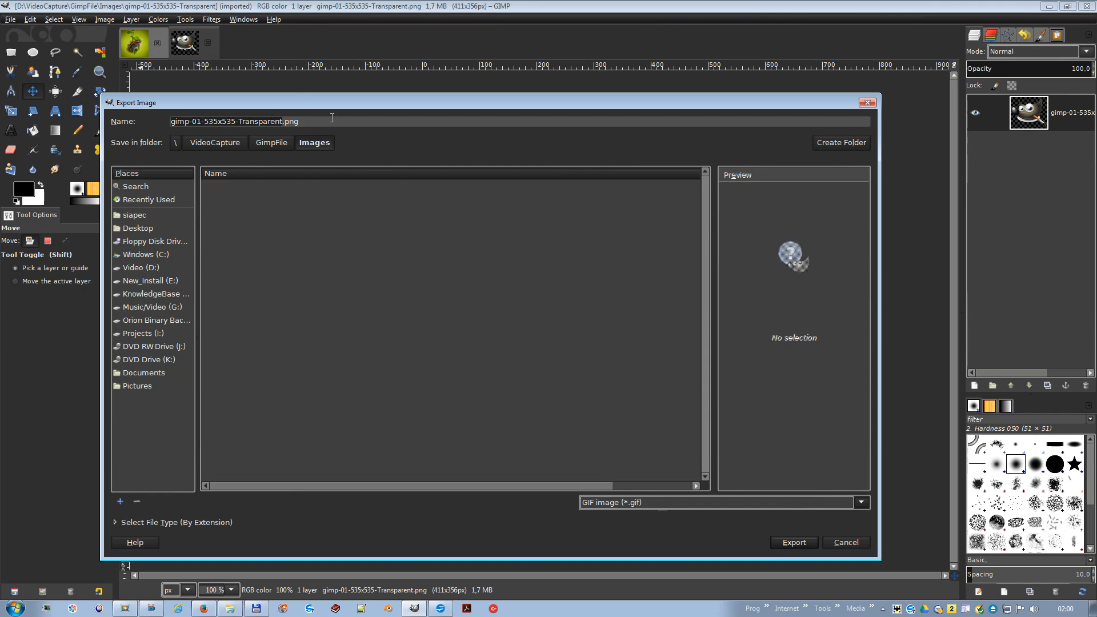
pyautogui.click(313, 121)
pyautogui.press('BackSpace')
pyautogui.press('BackSpace')
pyautogui.press('BackSpace')
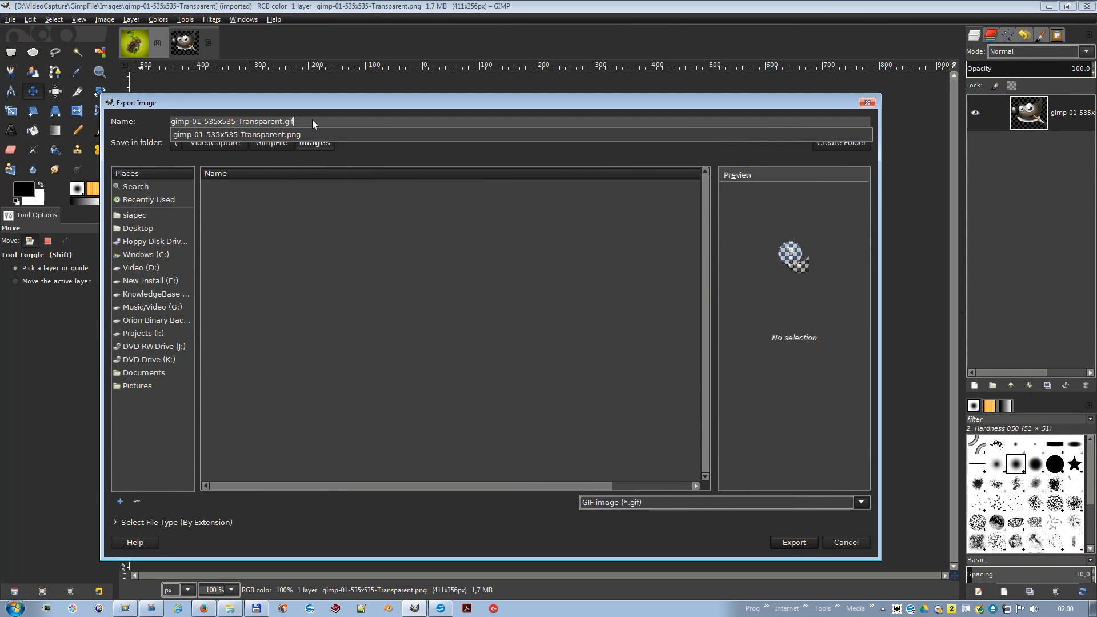
pyautogui.click(777, 541)
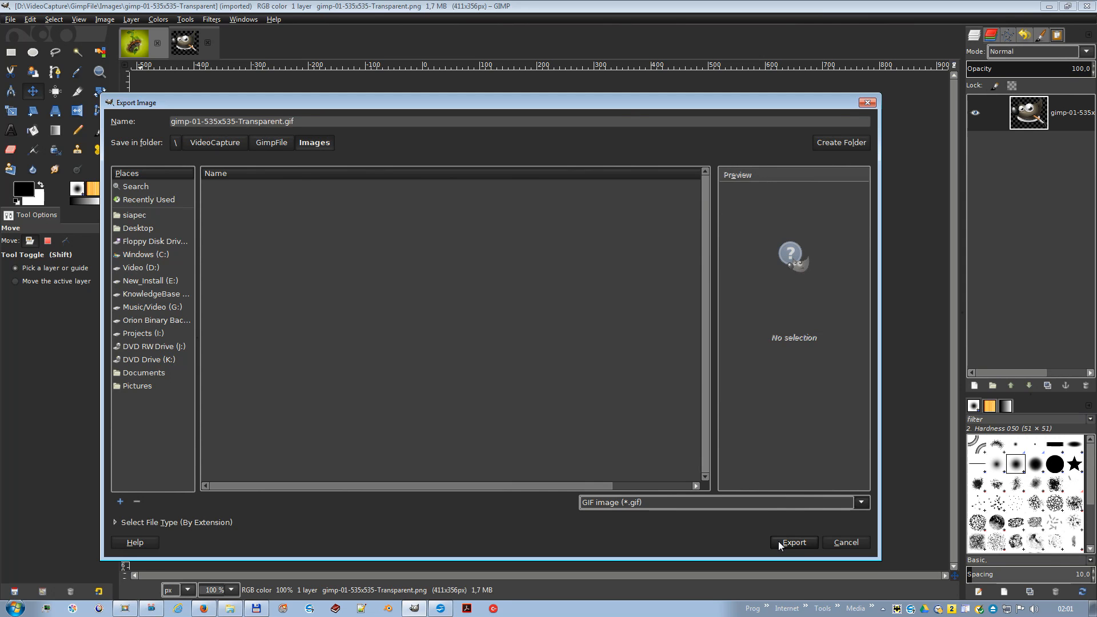
pyautogui.click(779, 541)
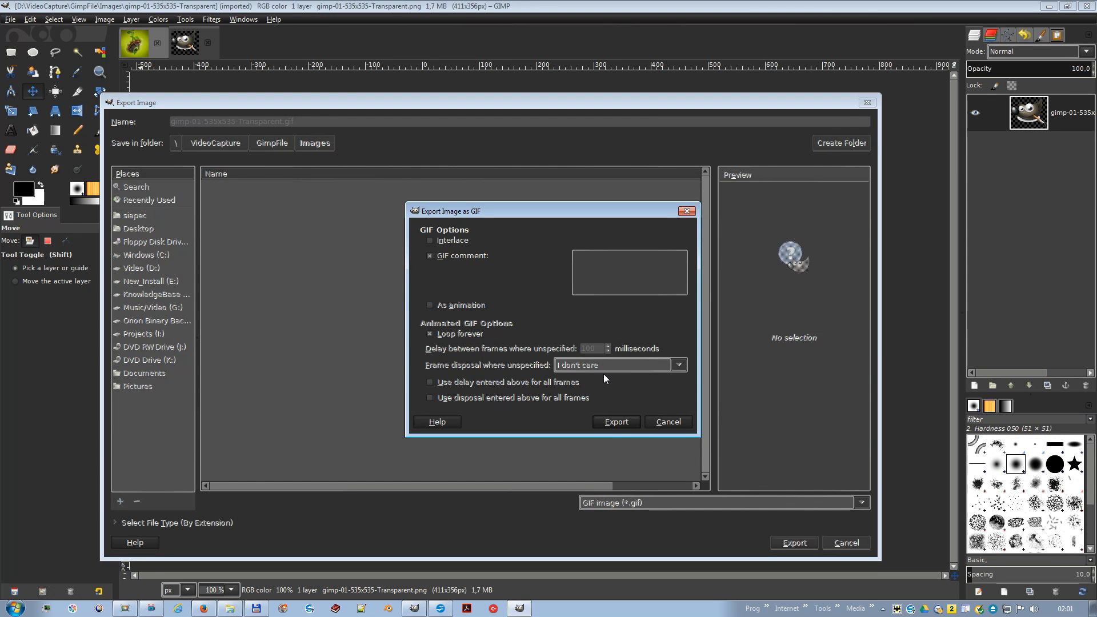
pyautogui.click(610, 421)
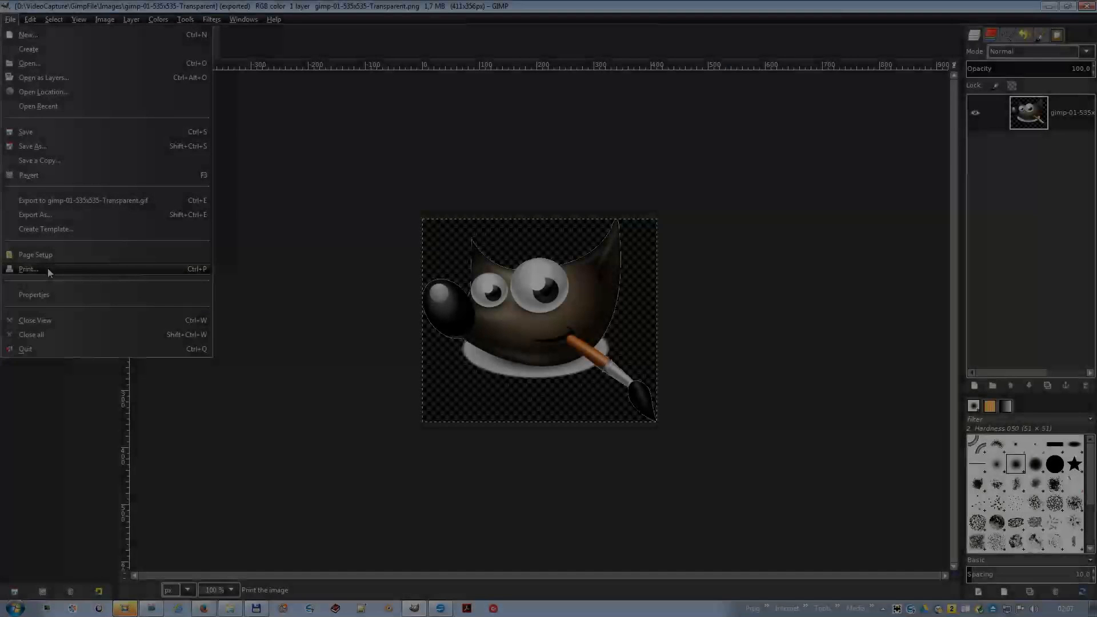
# - Open the print settings for the GIMP mascot image
pyautogui.click(47, 268)
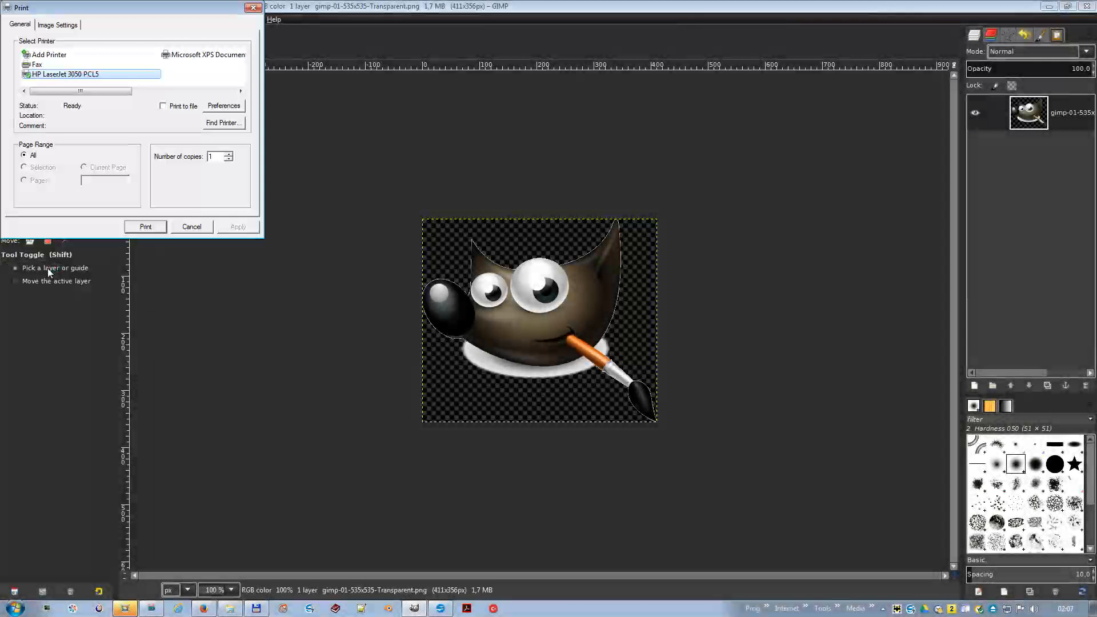